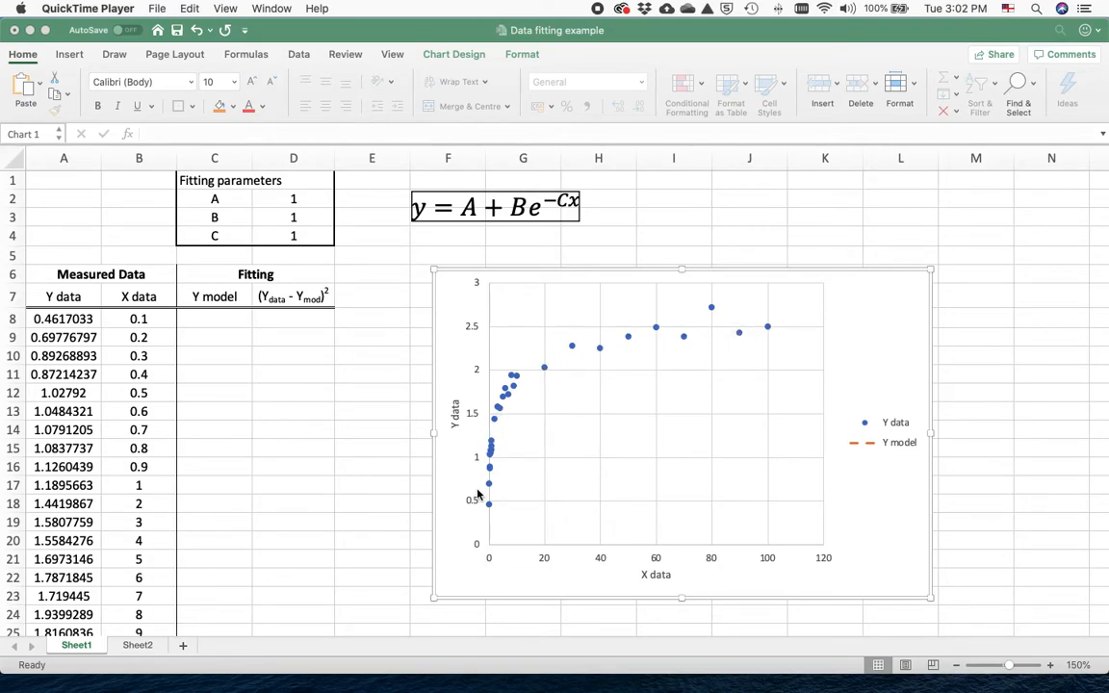
pyautogui.click(64, 326)
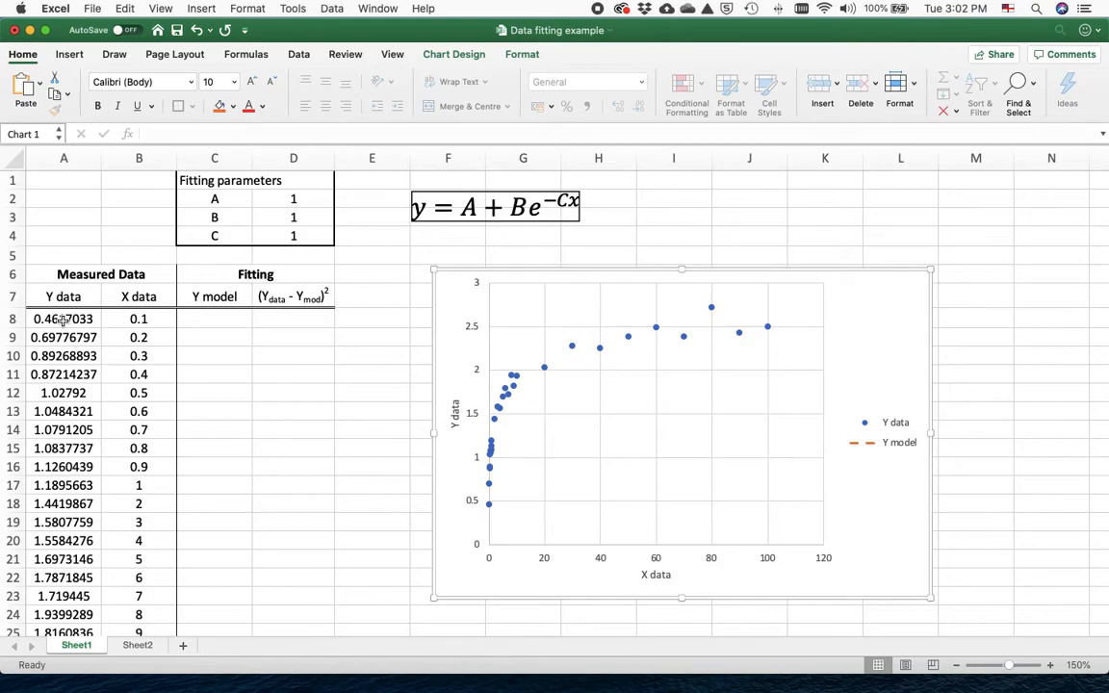
pyautogui.click(64, 323)
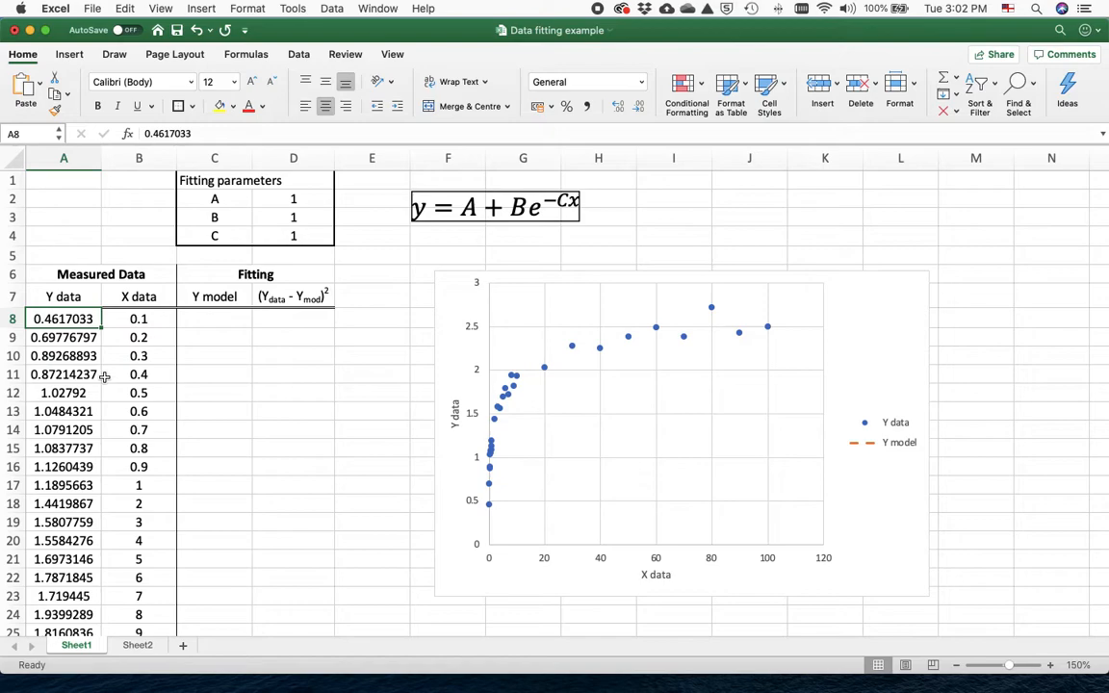
pyautogui.moveTo(489, 478)
pyautogui.click(313, 200)
pyautogui.press('Down')
pyautogui.press('Down')
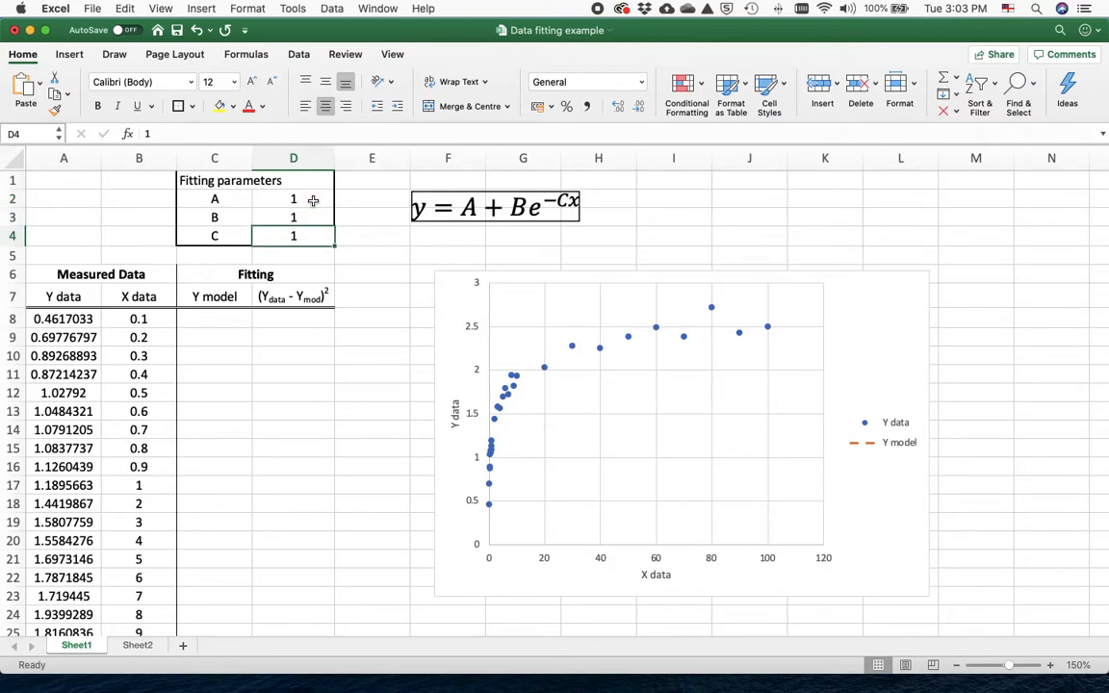
pyautogui.click(313, 200)
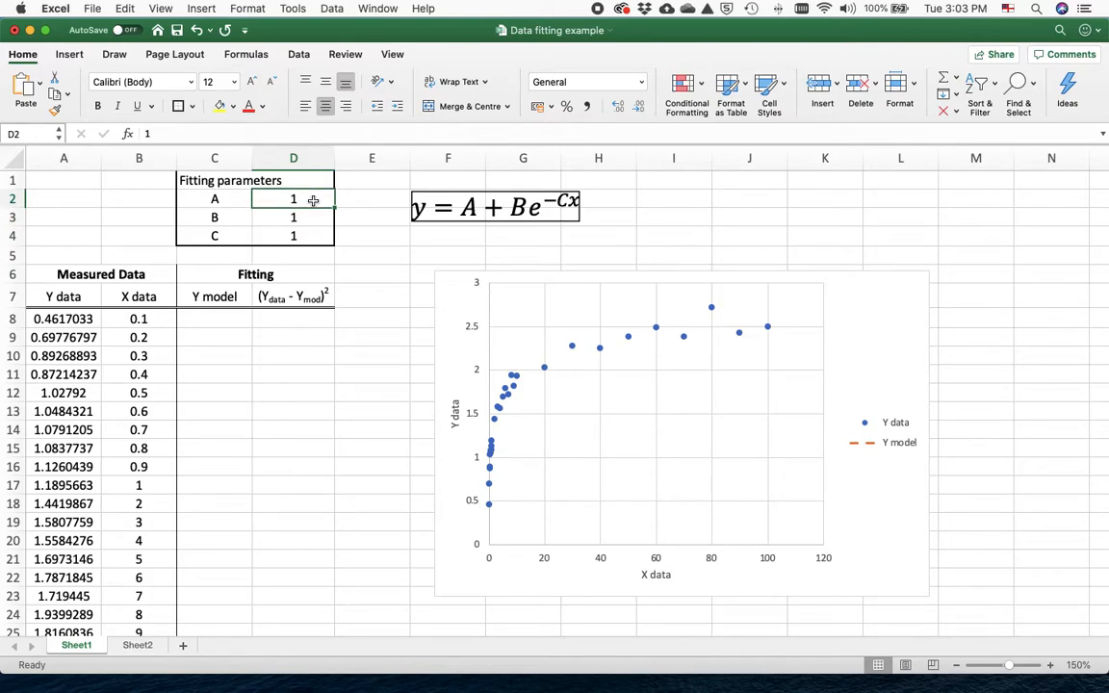
# Enter the first Y model formula in C8 as =D2+D3*exp(-D4*B8), using the fitting parameters and the first X value.
pyautogui.click(291, 321)
pyautogui.press('Left')
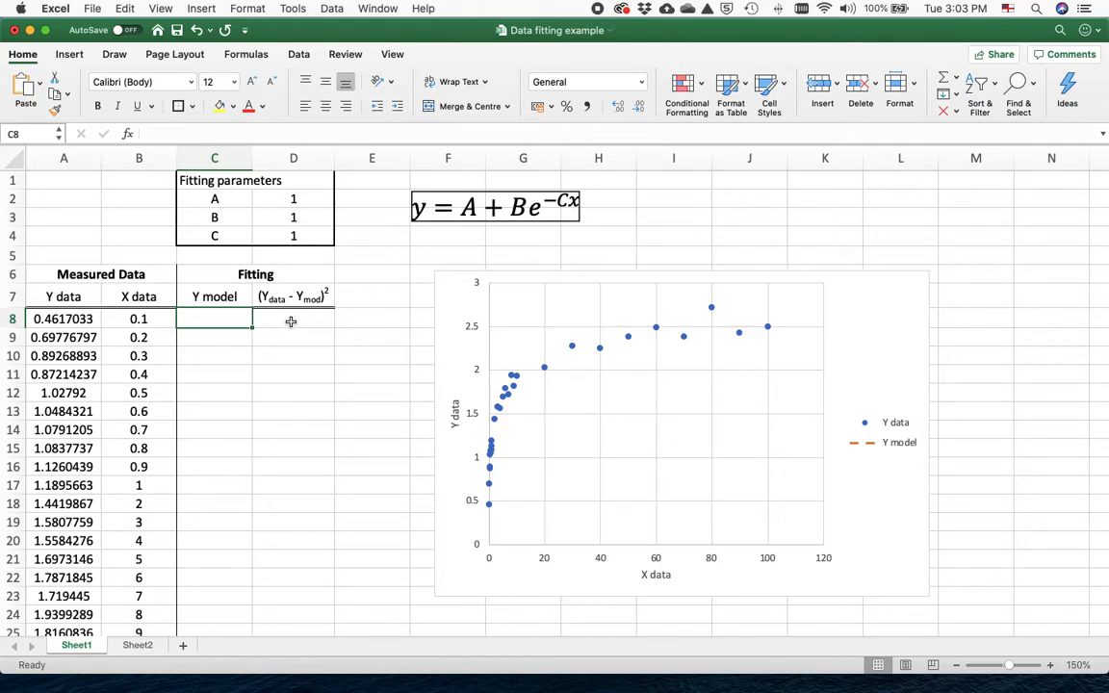
pyautogui.write('=')
pyautogui.click(298, 199)
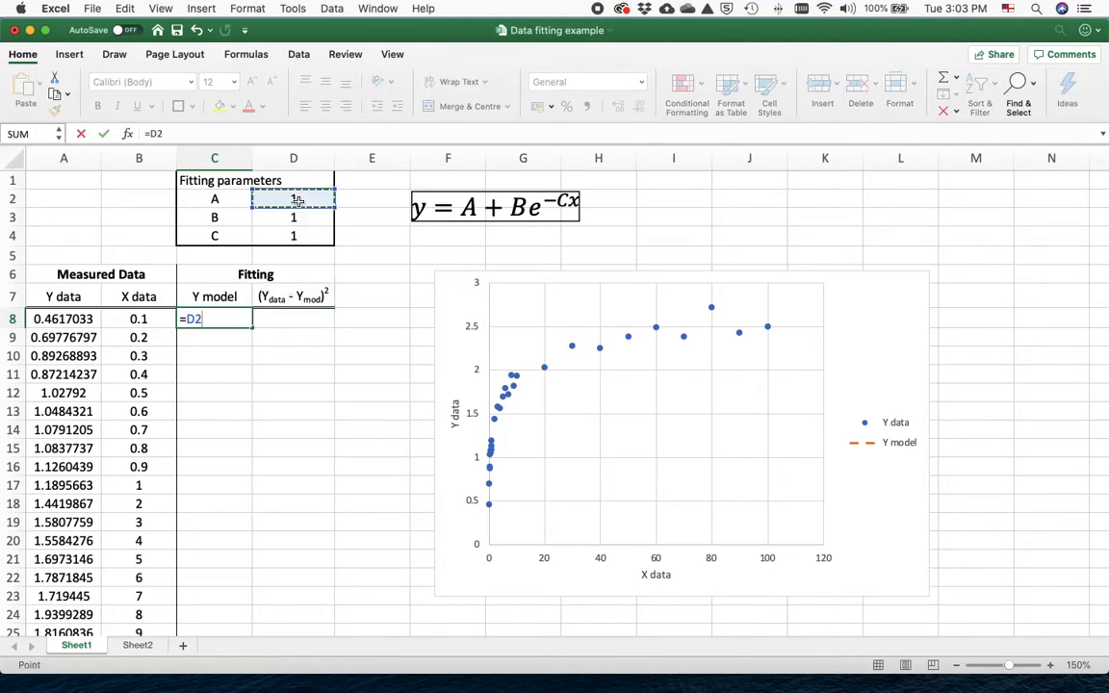
pyautogui.write('+')
pyautogui.click(296, 221)
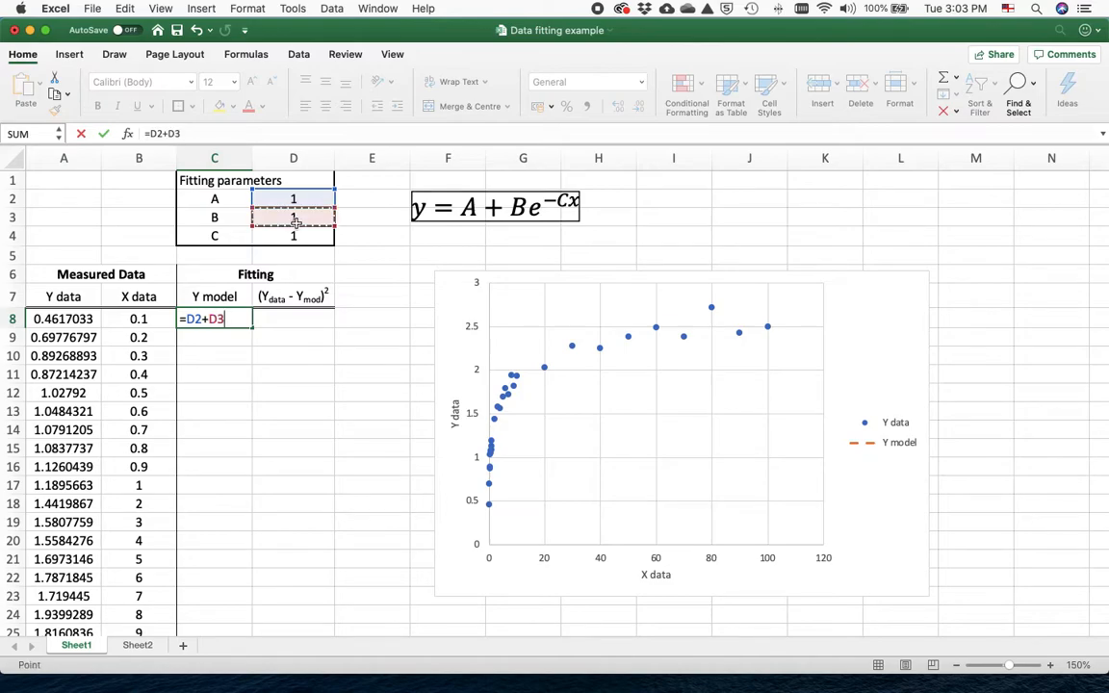
pyautogui.write('*ex')
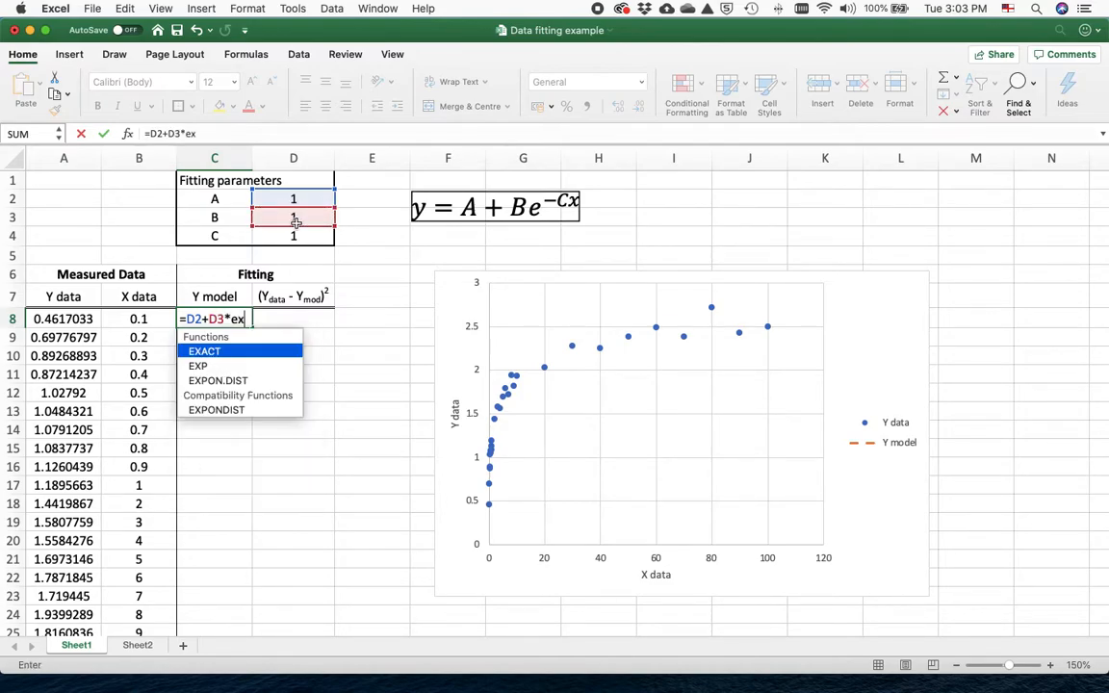
pyautogui.write('p(-')
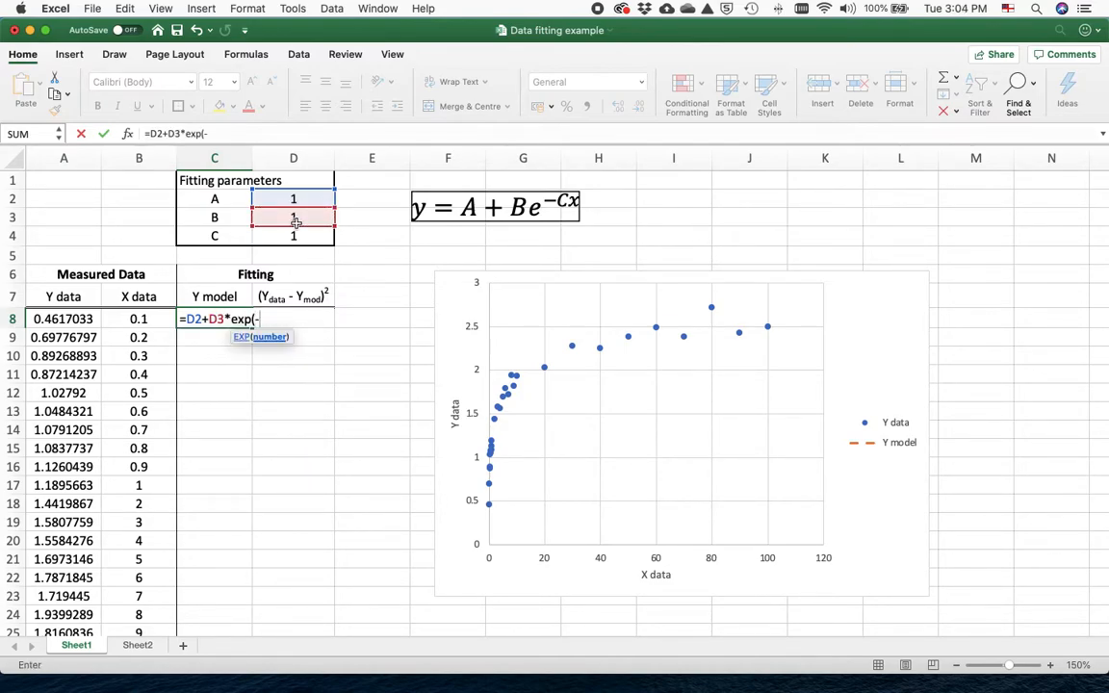
pyautogui.click(306, 236)
pyautogui.write('*')
pyautogui.click(138, 319)
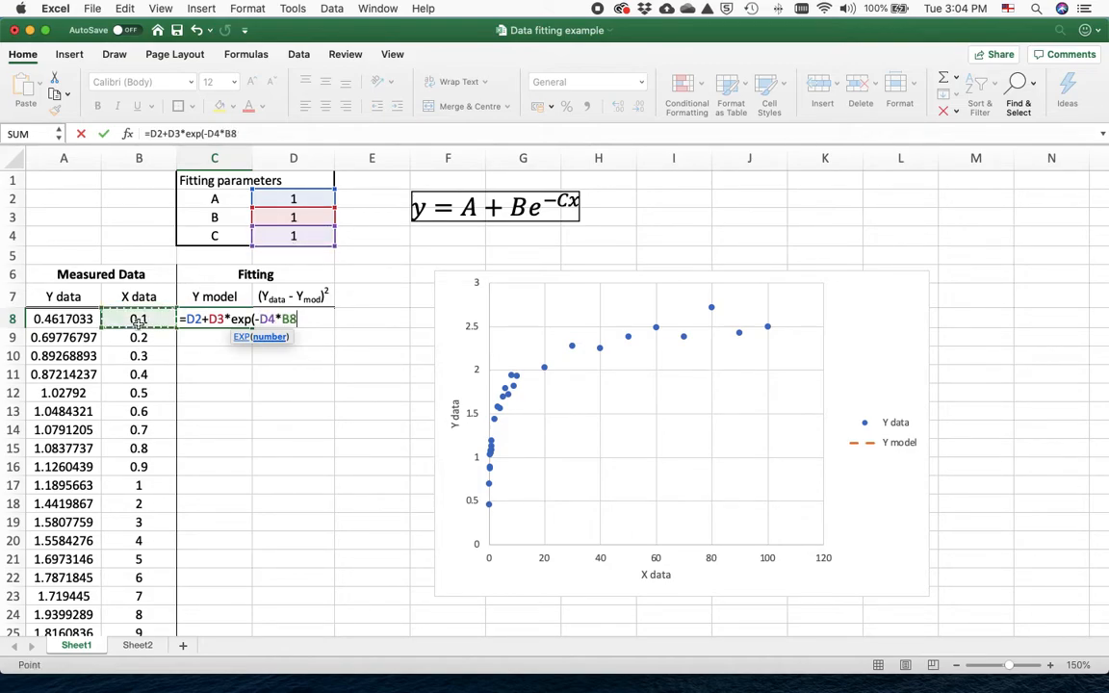
pyautogui.write(')')
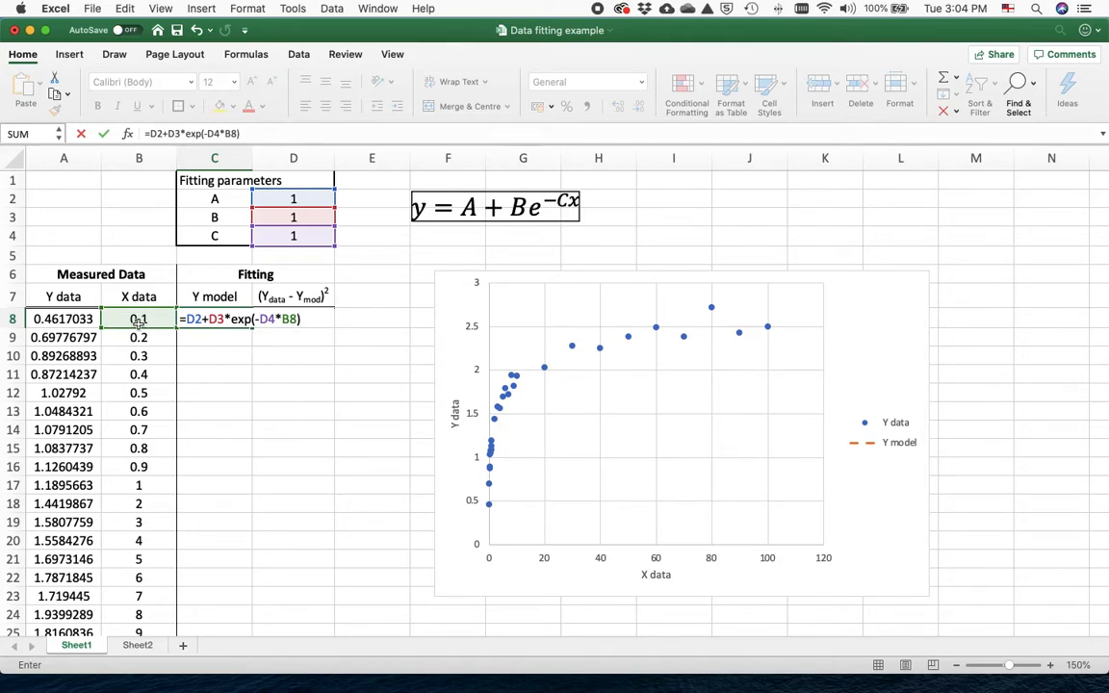
# Make the parameter references in the C8 formula absolute, giving =$D$2+$D$3*exp(-$D$4*B8), and commit it.
pyautogui.click(188, 319)
pyautogui.write('$D$')
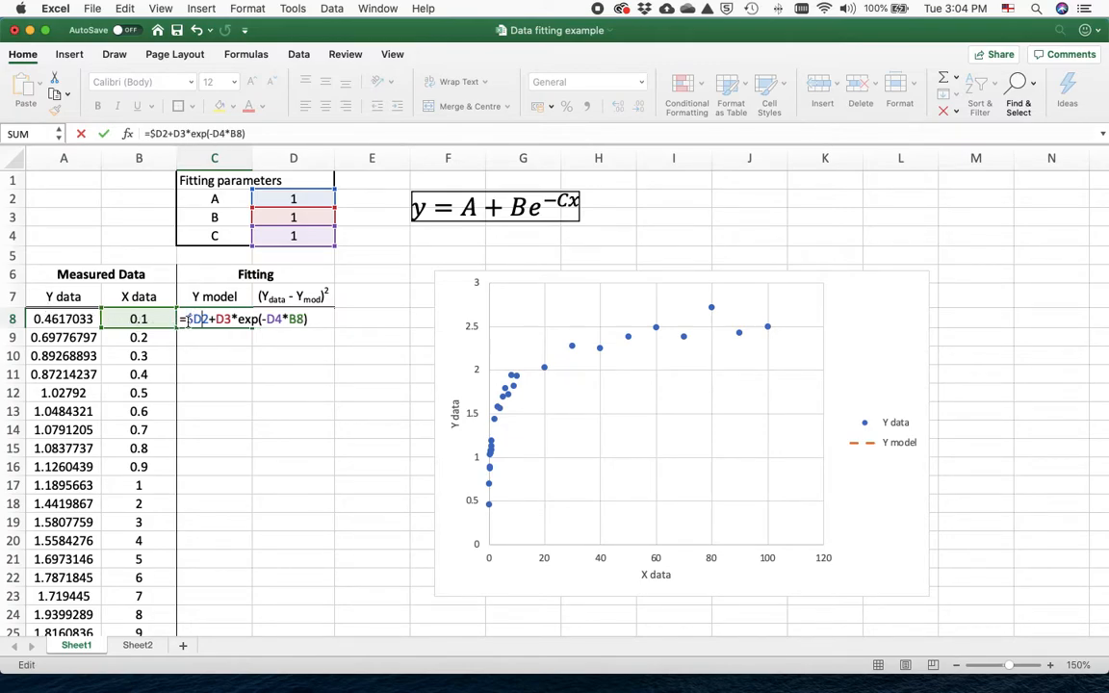
pyautogui.press('Right')
pyautogui.write('$D$')
pyautogui.press('Right')
pyautogui.write('$')
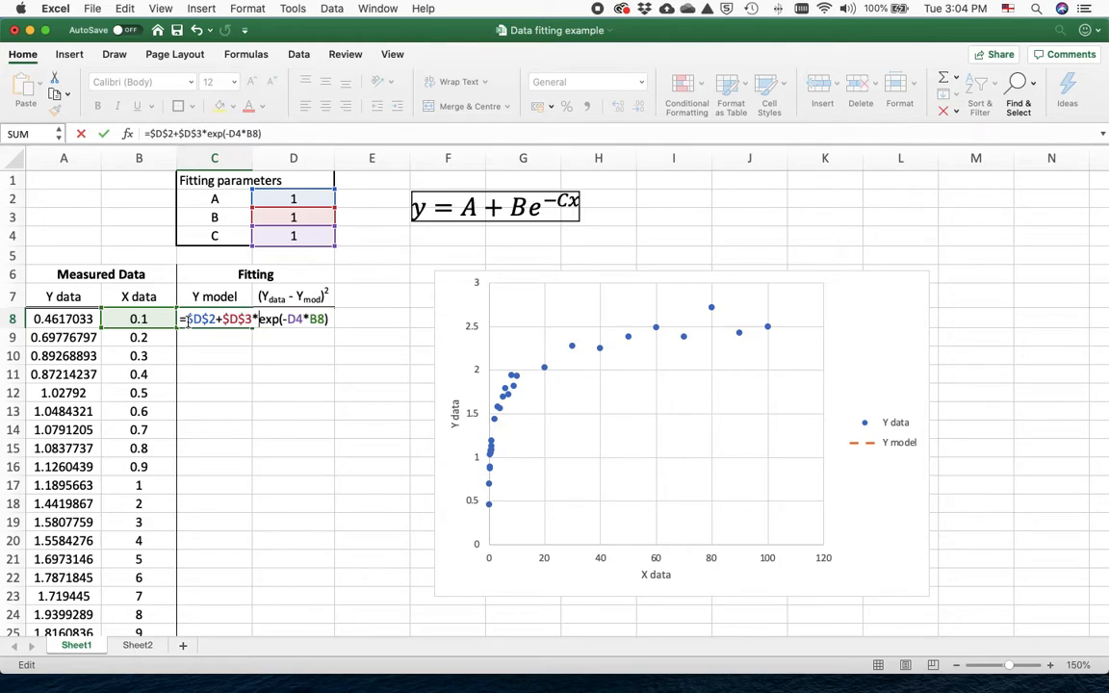
pyautogui.press('Right')
pyautogui.press('Right')
pyautogui.press('Right')
pyautogui.press('Right')
pyautogui.press('Right')
pyautogui.press('Right')
pyautogui.write('$')
pyautogui.press('Right')
pyautogui.write('$')
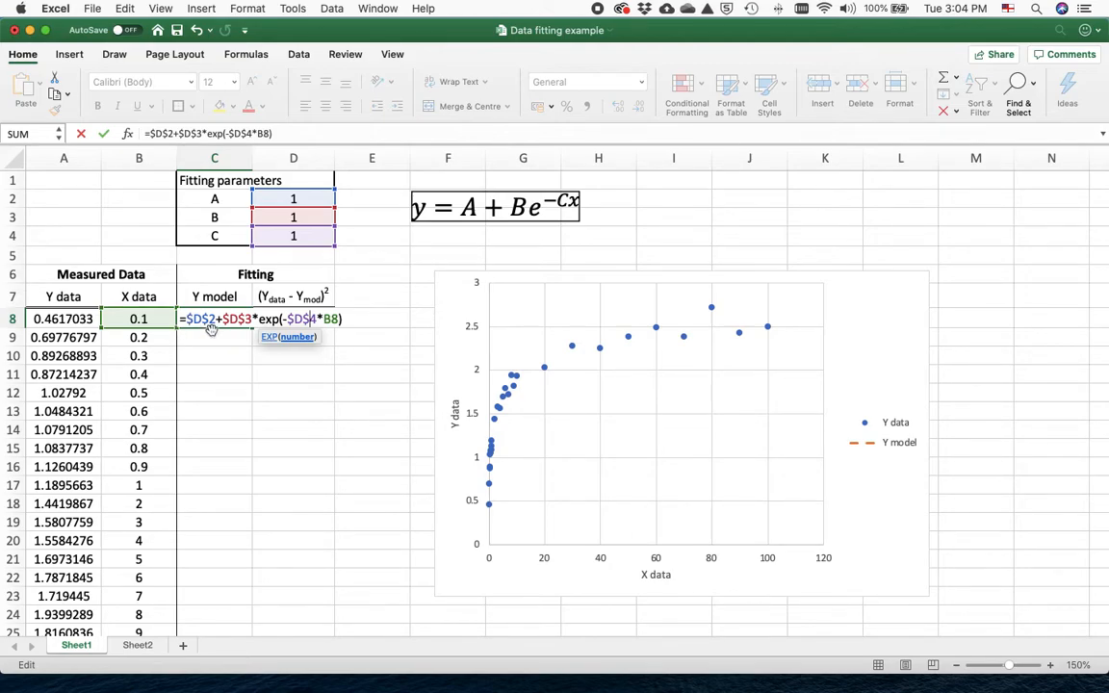
pyautogui.press('Return')
# Fill the Y model formula from C8 down through row 35.
pyautogui.click(228, 318)
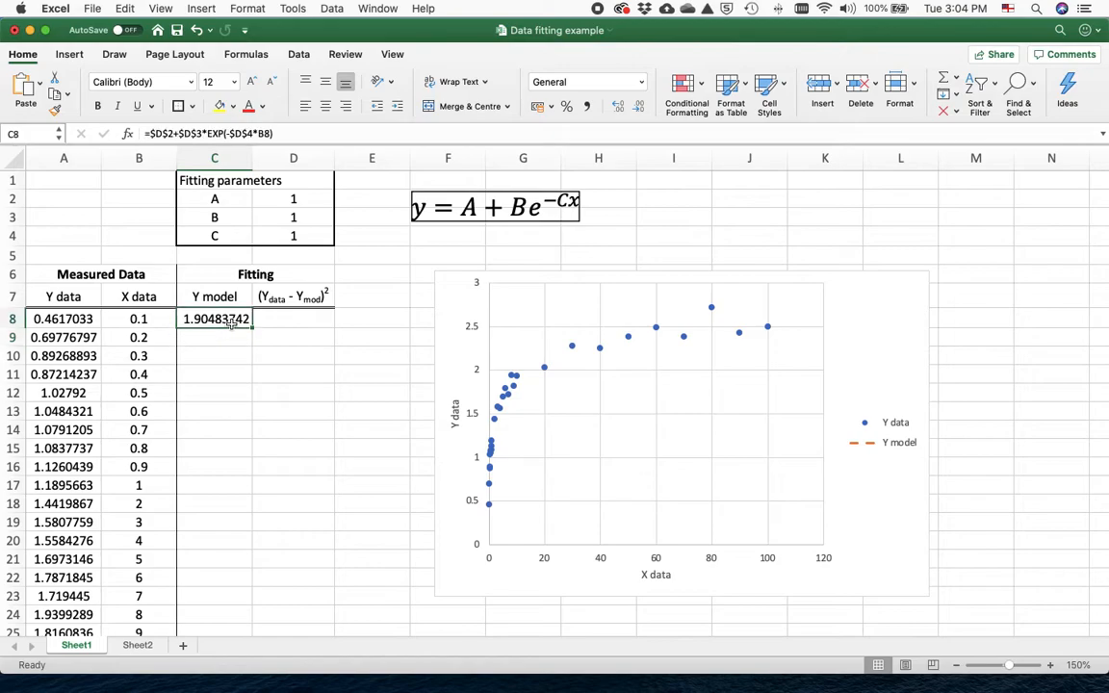
pyautogui.doubleClick(252, 328)
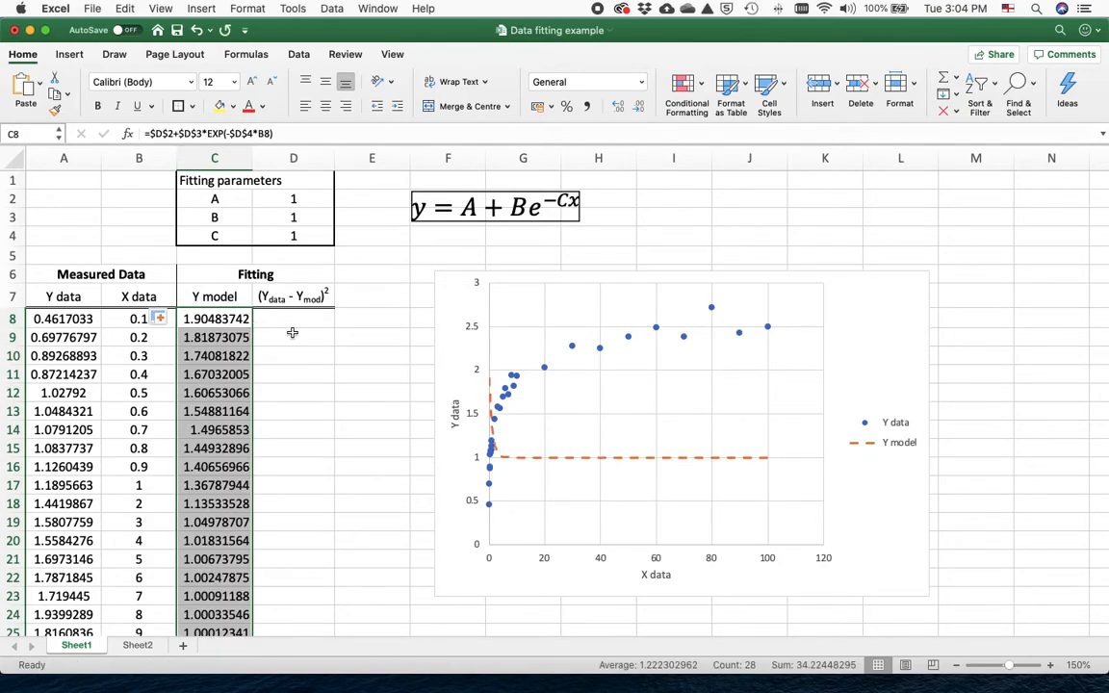
pyautogui.click(235, 319)
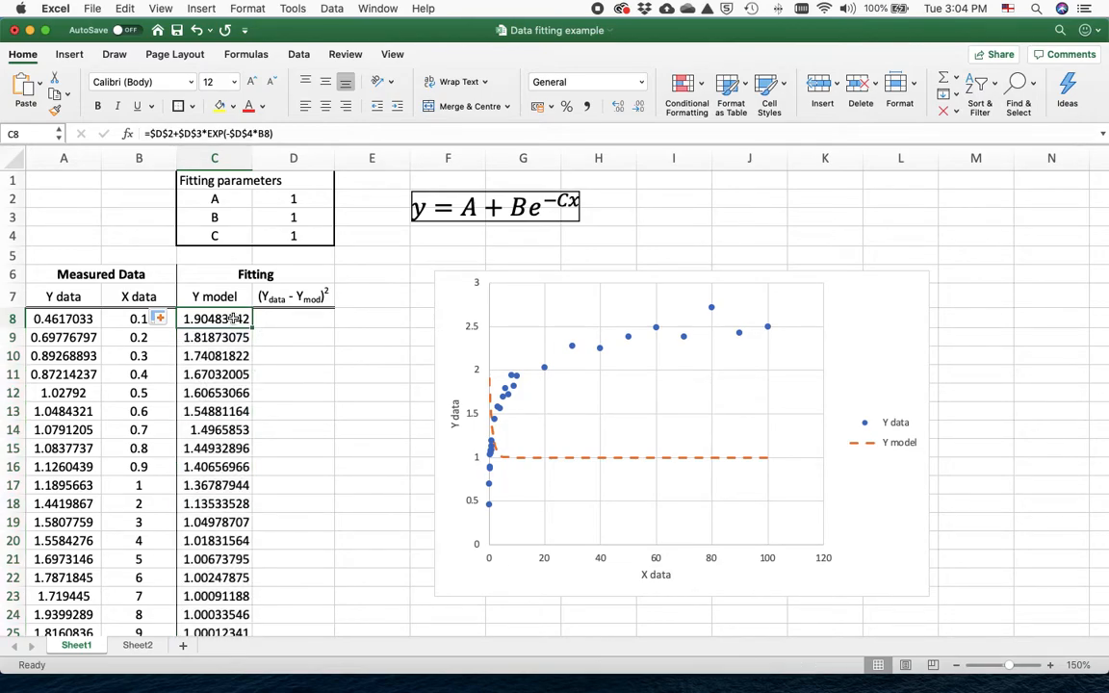
# Enter the squared difference between model and measured Y in D8 as =(C8-A8)^2.
pyautogui.click(299, 321)
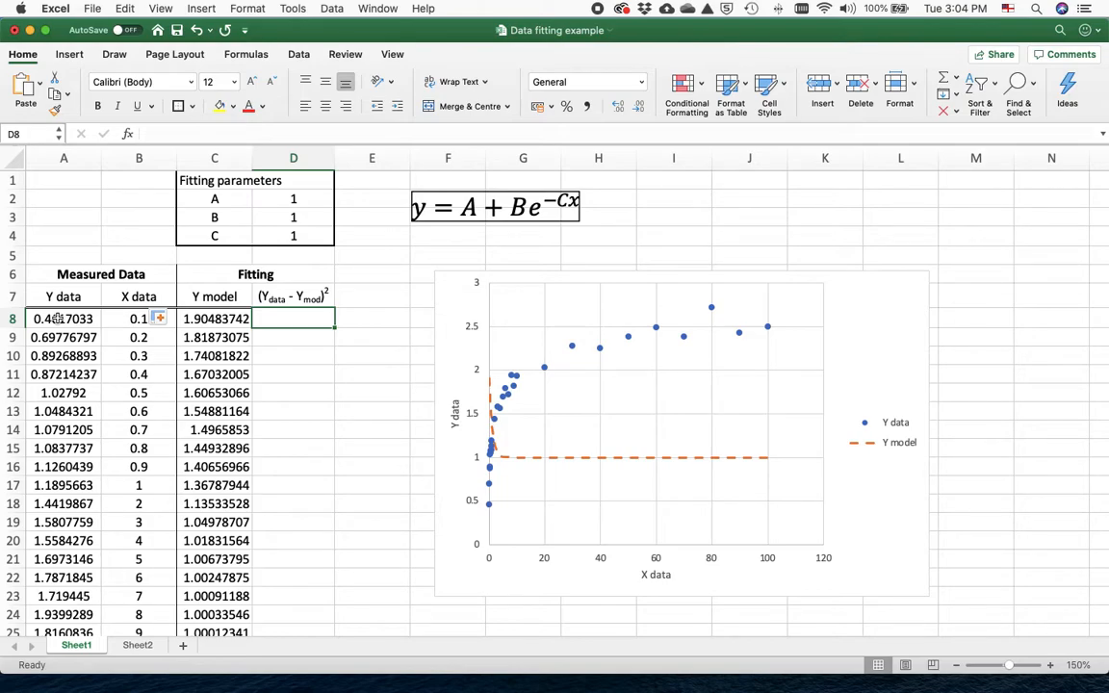
pyautogui.write('=(')
pyautogui.click(221, 319)
pyautogui.write('-')
pyautogui.click(63, 318)
pyautogui.write(')^2')
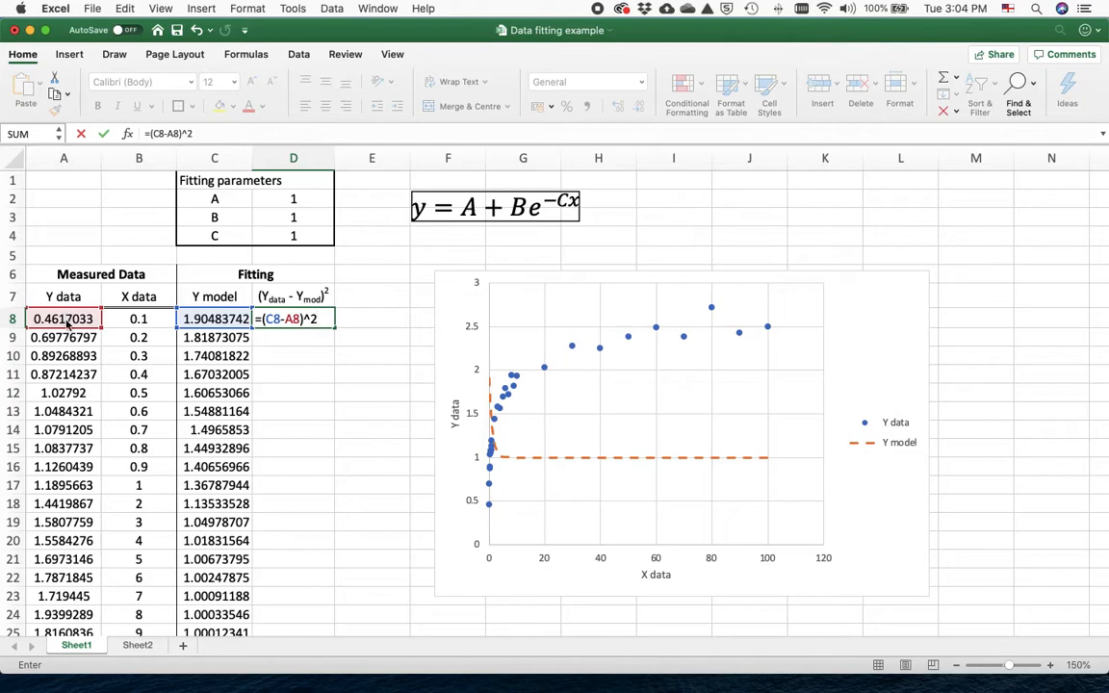
pyautogui.press('Return')
# Fill the squared-difference formula from D8 down through row 35.
pyautogui.click(294, 320)
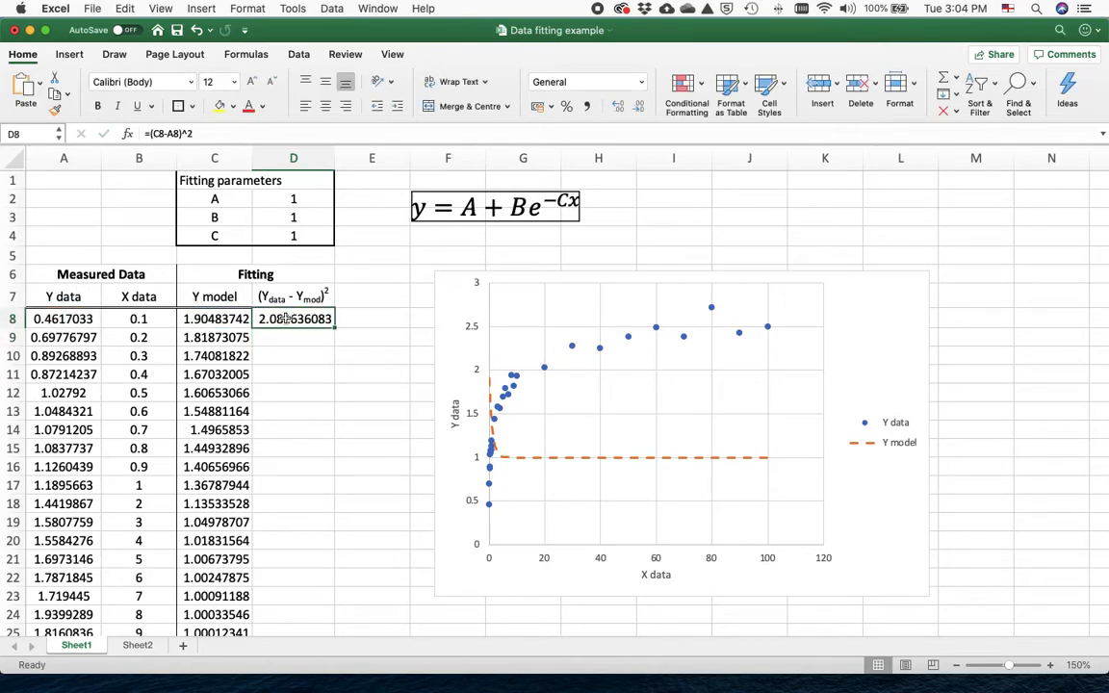
pyautogui.doubleClick(334, 330)
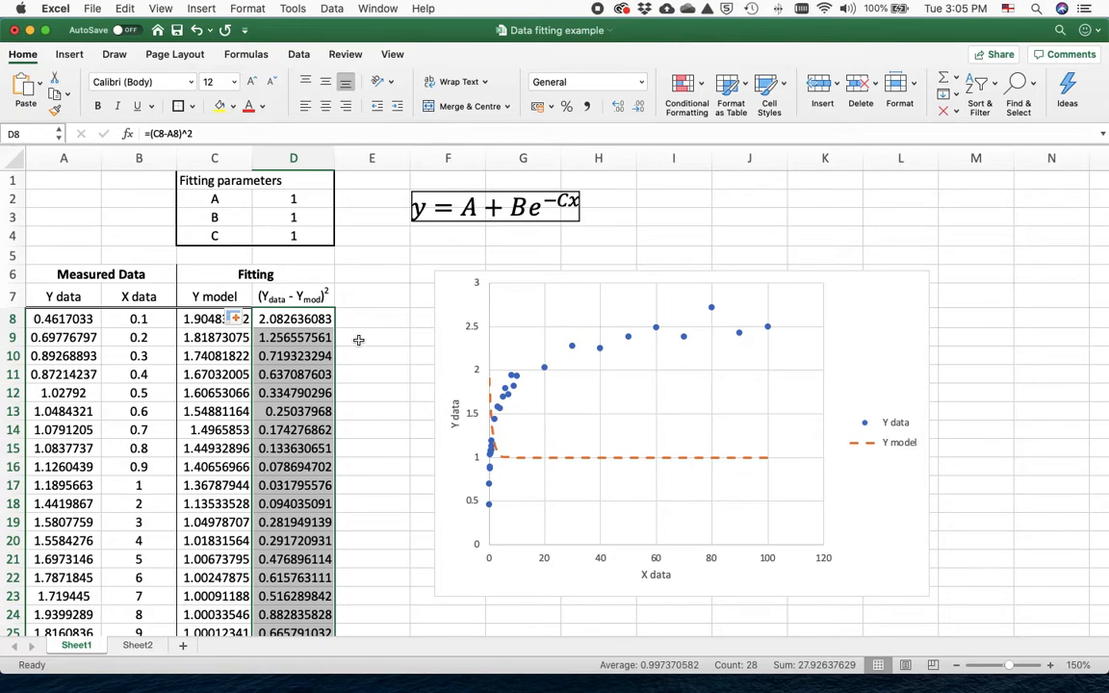
pyautogui.click(358, 340)
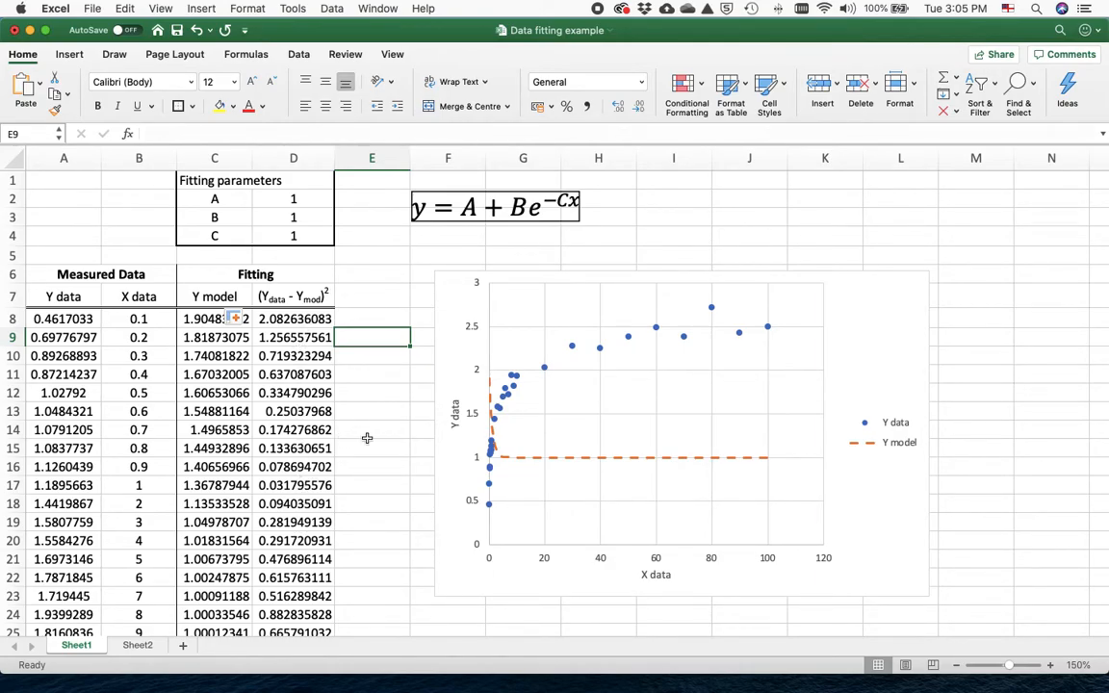
# Total the squared differences in the Sum of Squares cell D37 with =sum(D7:D35).
pyautogui.scroll(-5, 367, 438)
pyautogui.scroll(-5, 367, 438)
pyautogui.click(304, 463)
pyautogui.write('sum(')
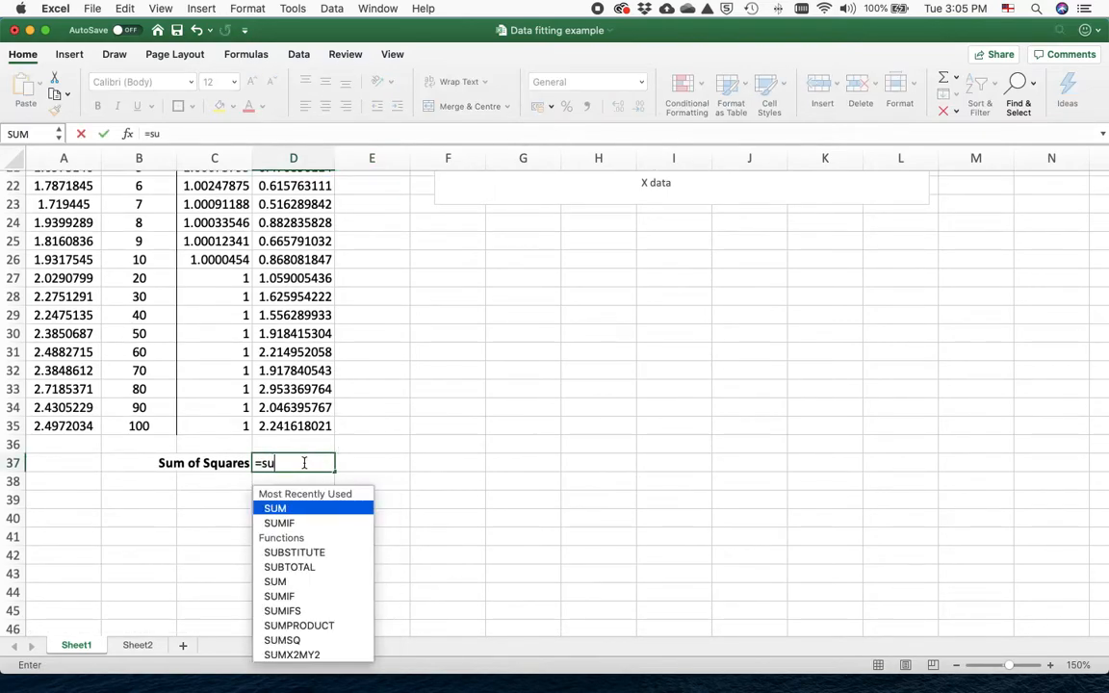
pyautogui.click(291, 426)
pyautogui.press('super+shift+Up')
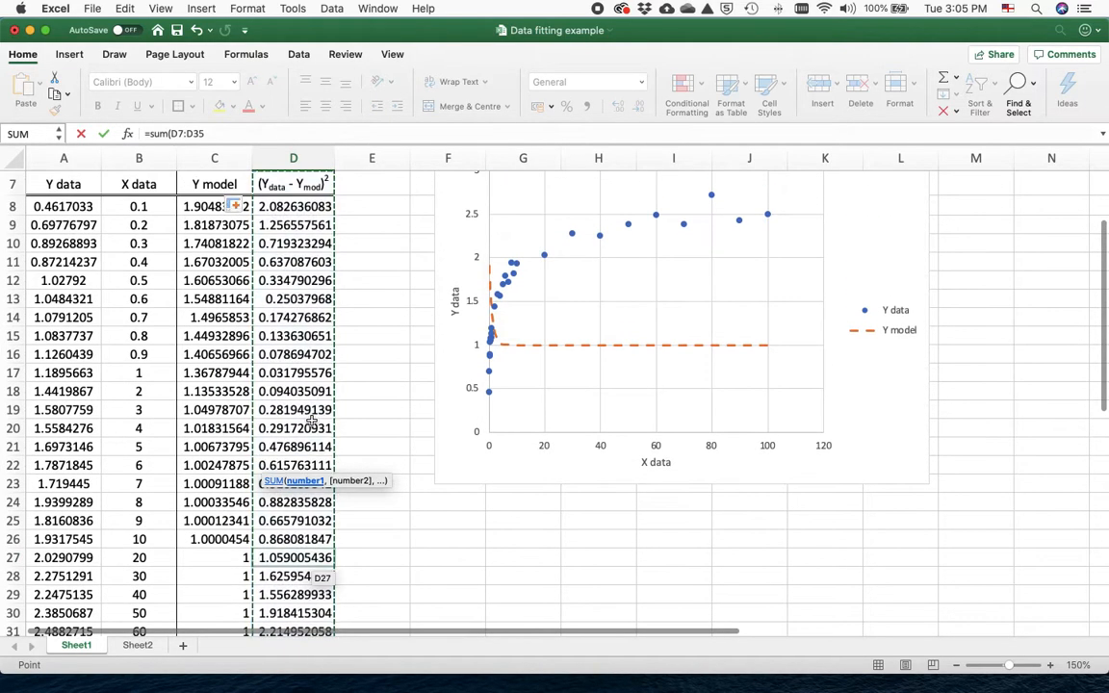
pyautogui.press('Return')
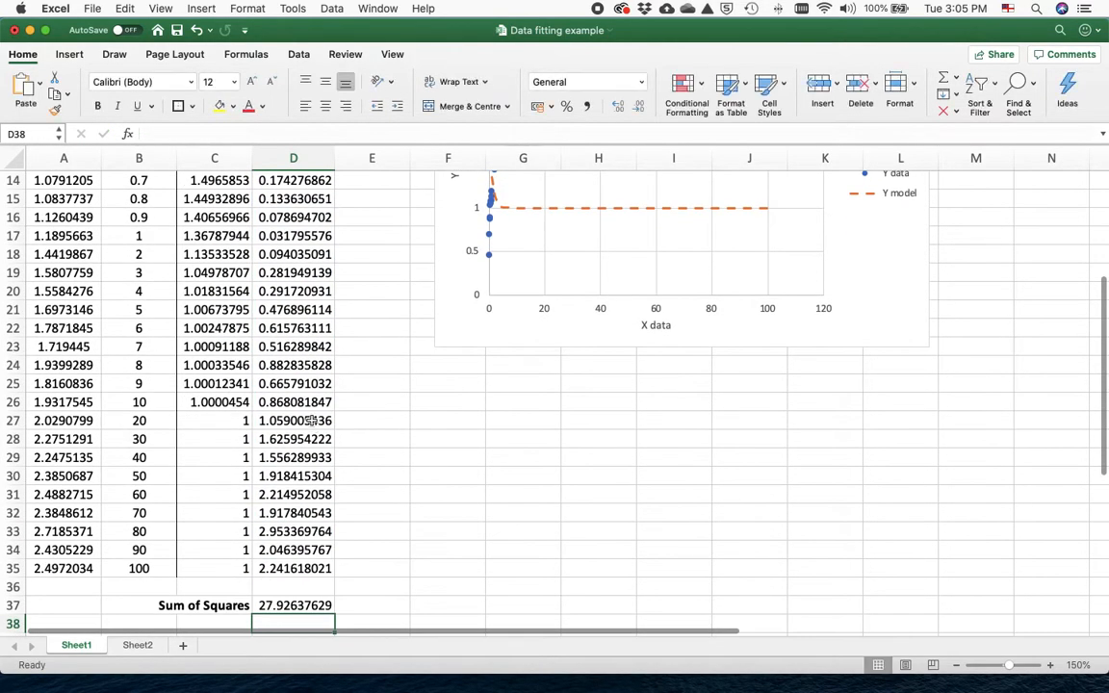
# Set fitting parameter B to -1 in D3.
pyautogui.scroll(3, 381, 531)
pyautogui.scroll(3, 381, 531)
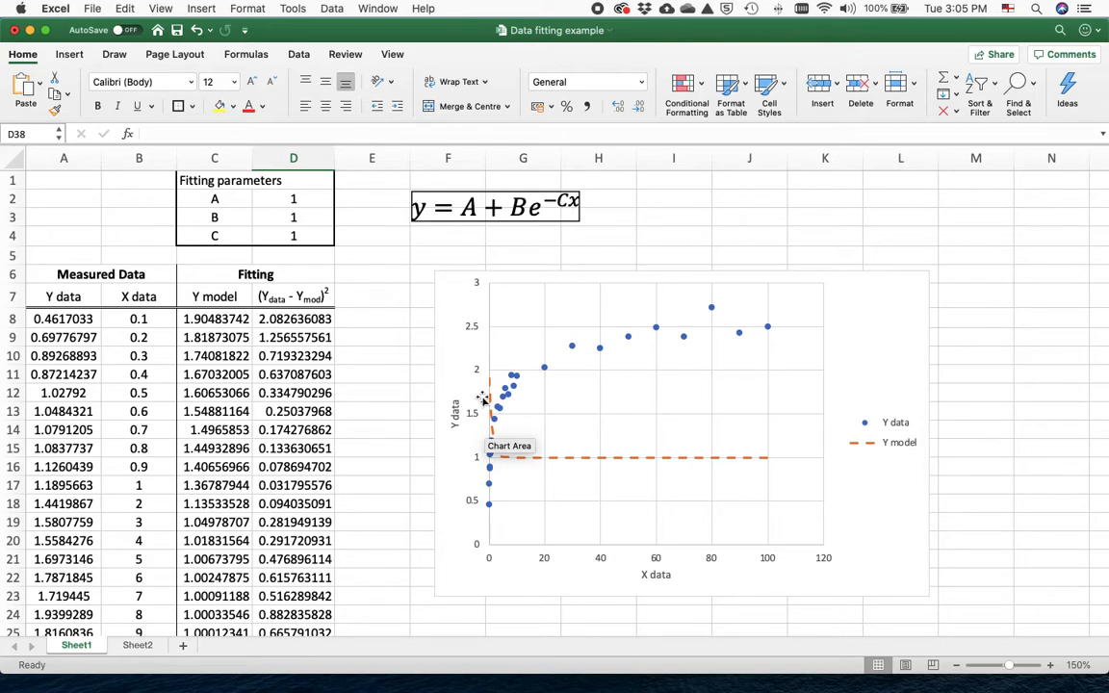
pyautogui.click(304, 221)
pyautogui.write('-')
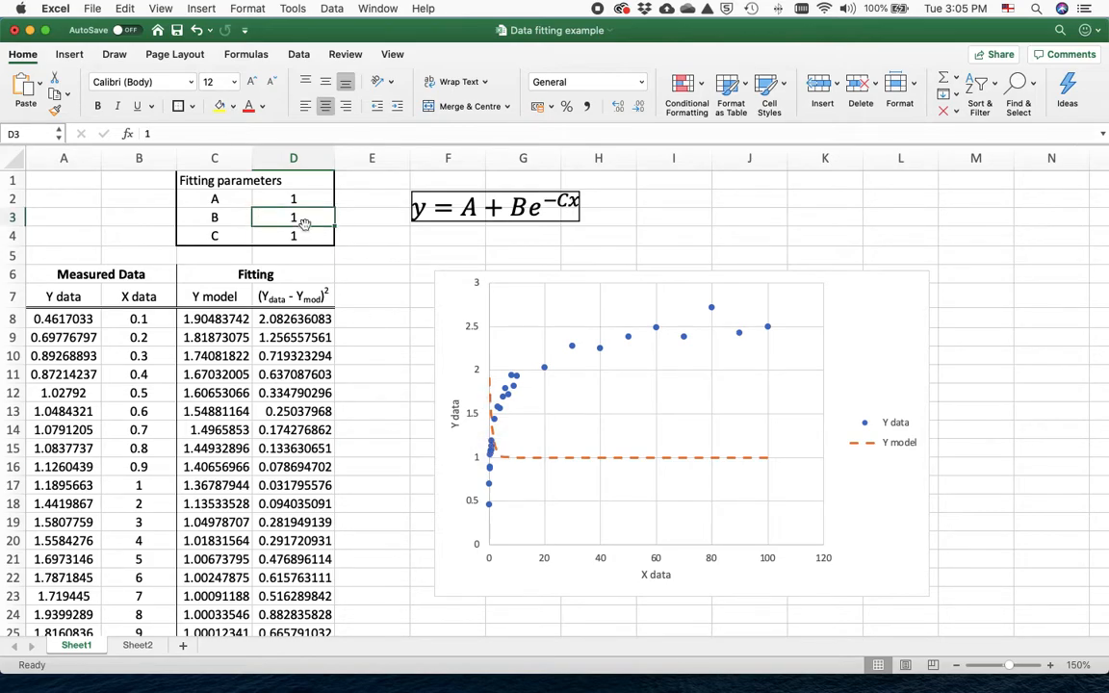
pyautogui.write('1')
pyautogui.press('Return')
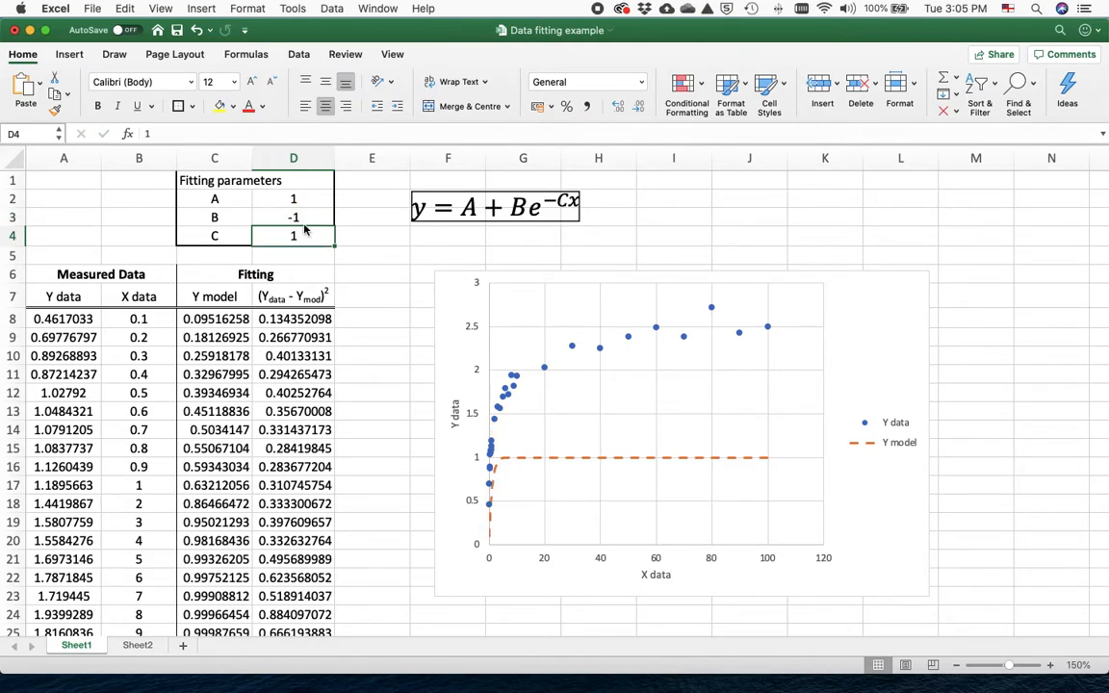
# Set fitting parameter A to 3 and B to -2.
pyautogui.click(297, 200)
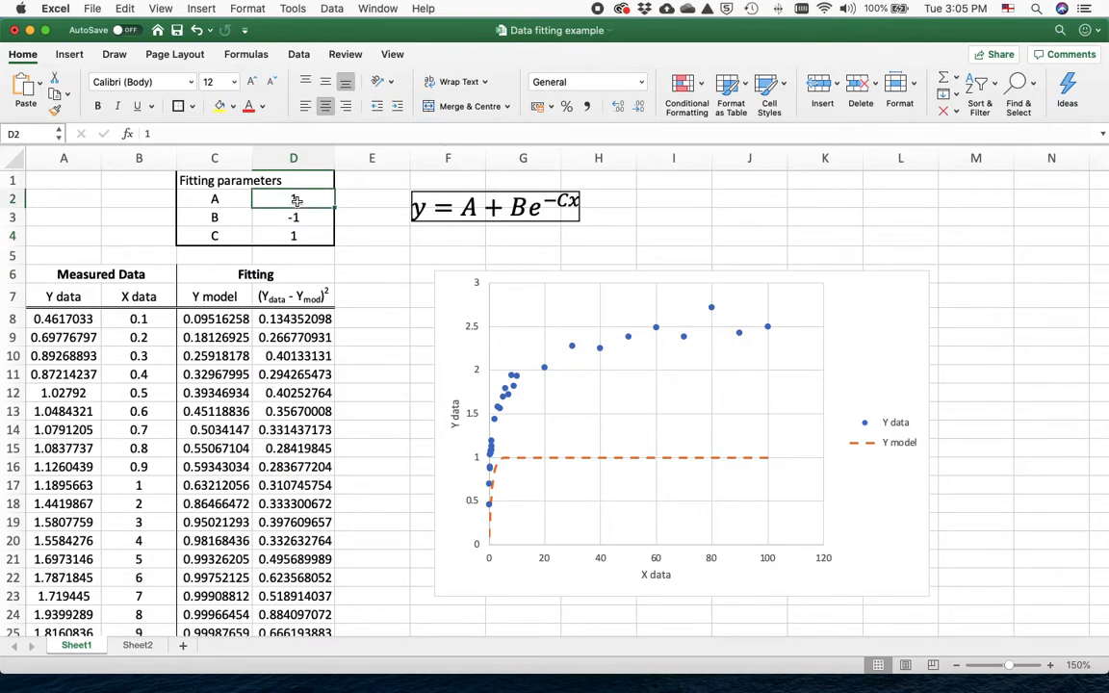
pyautogui.write('3')
pyautogui.press('Return')
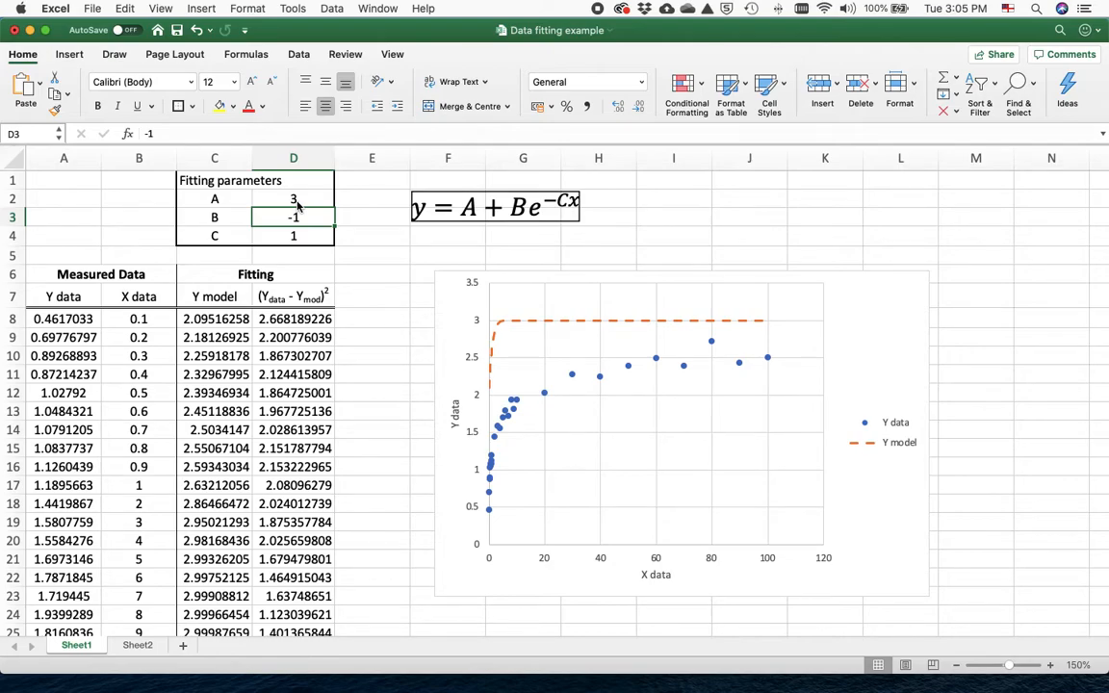
pyautogui.write('-2')
pyautogui.press('Return')
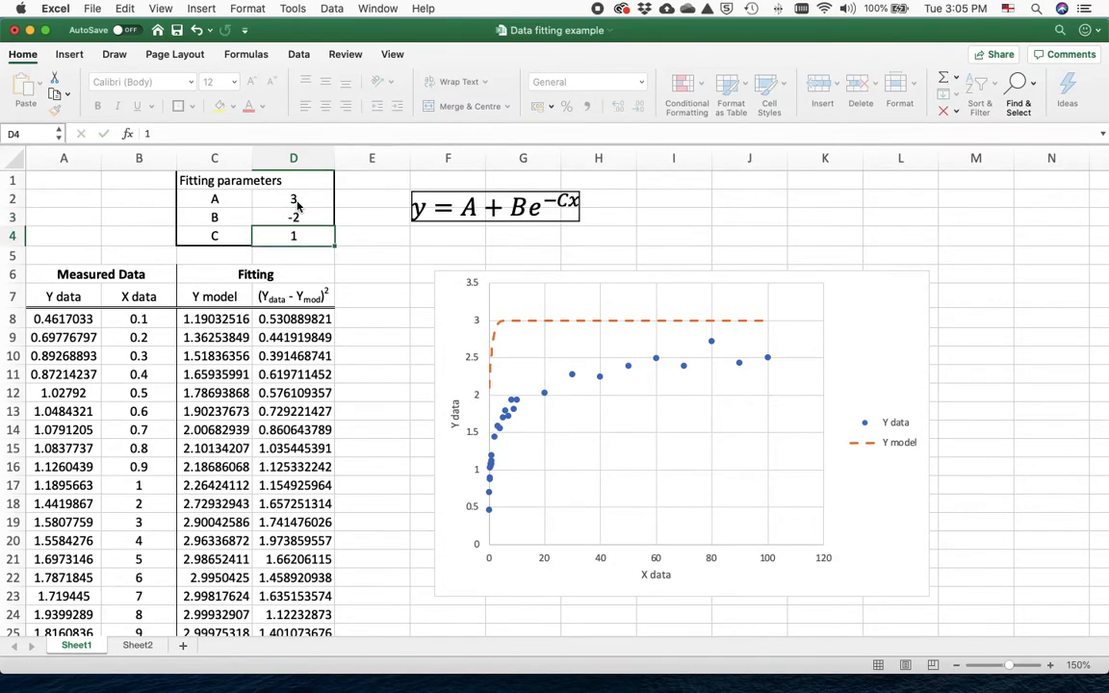
# Set fitting parameter A to 2 and C to 0.03.
pyautogui.click(296, 200)
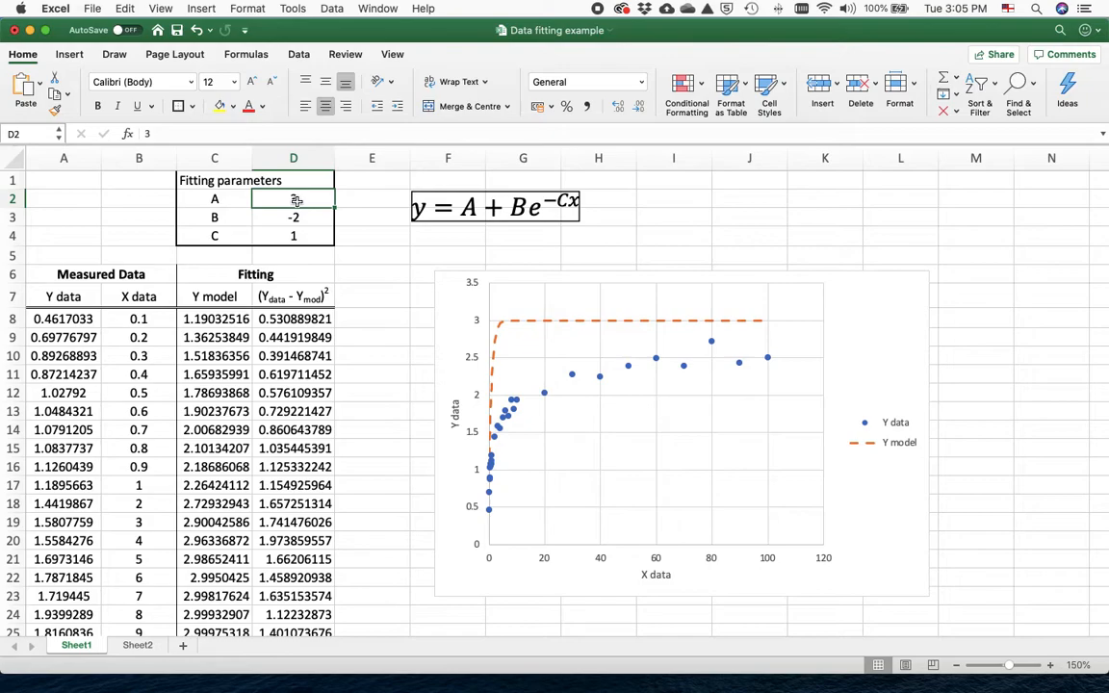
pyautogui.write('2')
pyautogui.press('Return')
pyautogui.click(302, 235)
pyautogui.write('0.03')
pyautogui.press('Return')
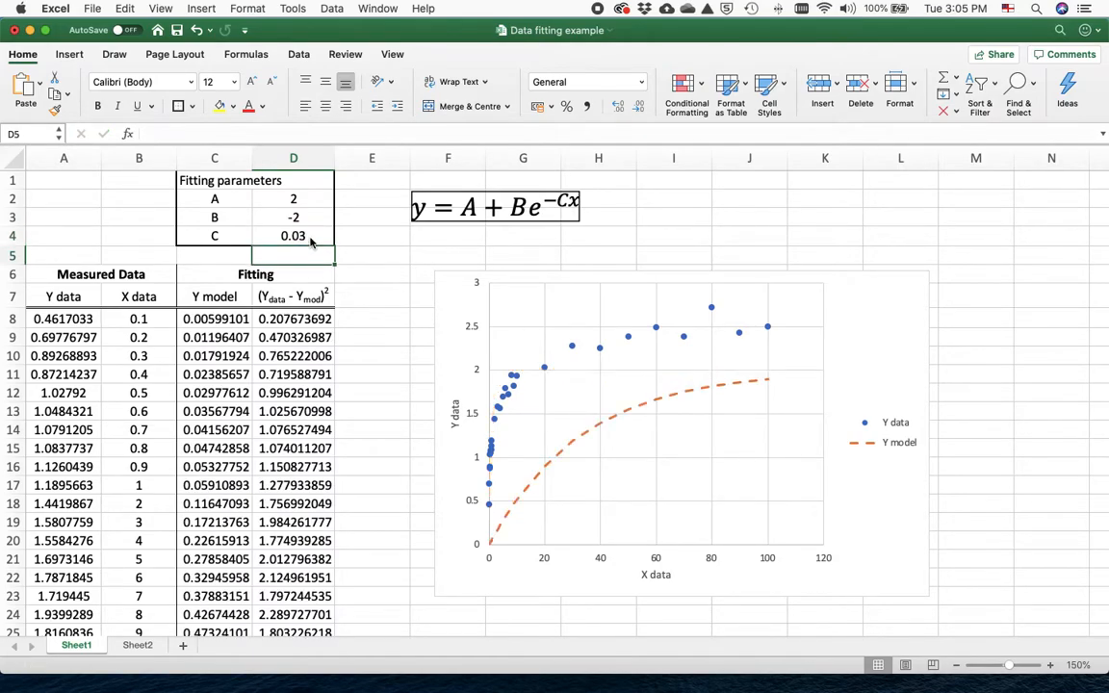
# Try a value of 4 for fitting parameter A in D2.
pyautogui.click(298, 199)
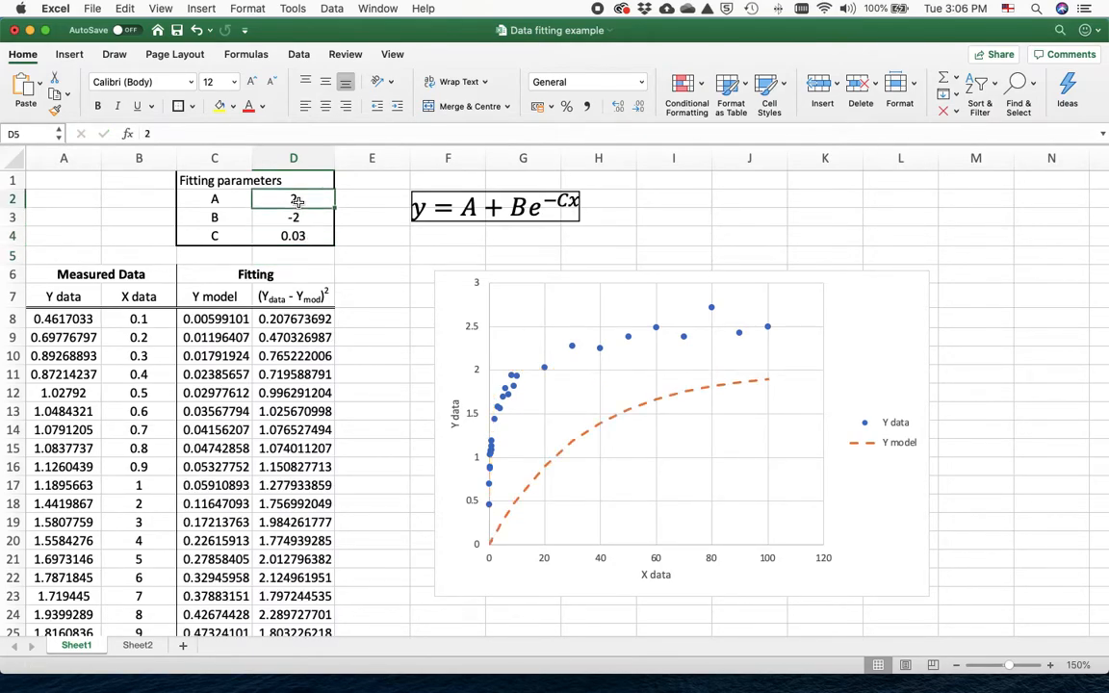
pyautogui.write('4')
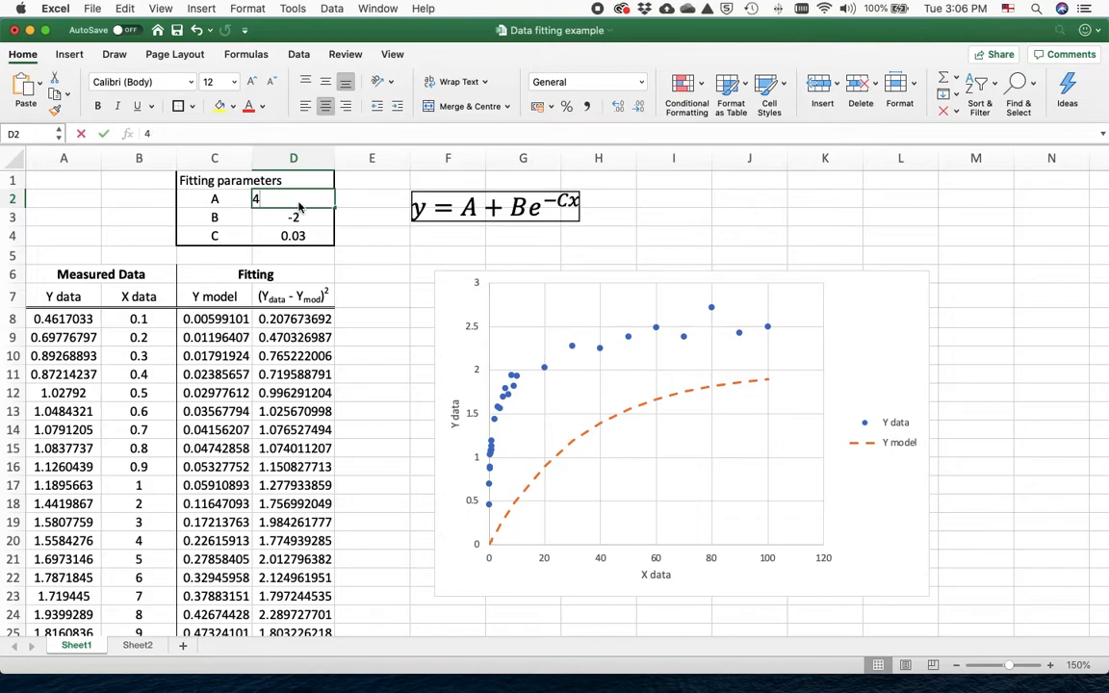
pyautogui.press('Return')
pyautogui.press('Return')
# Set fitting parameter A in D2 to 3.
pyautogui.click(298, 205)
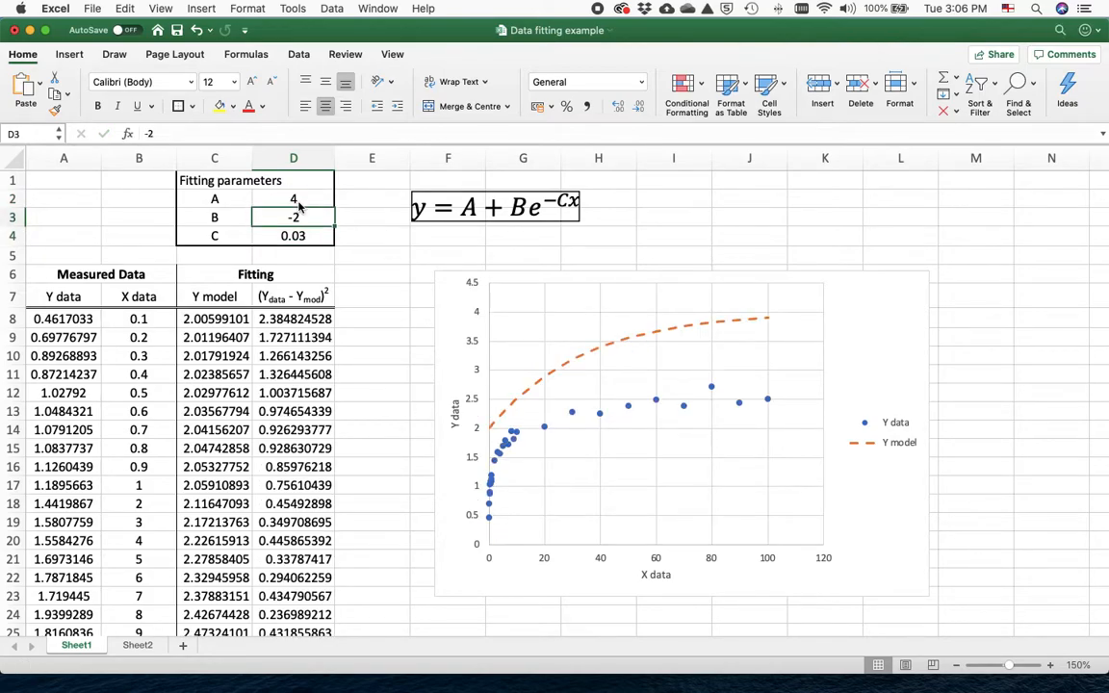
pyautogui.write('3')
pyautogui.press('Return')
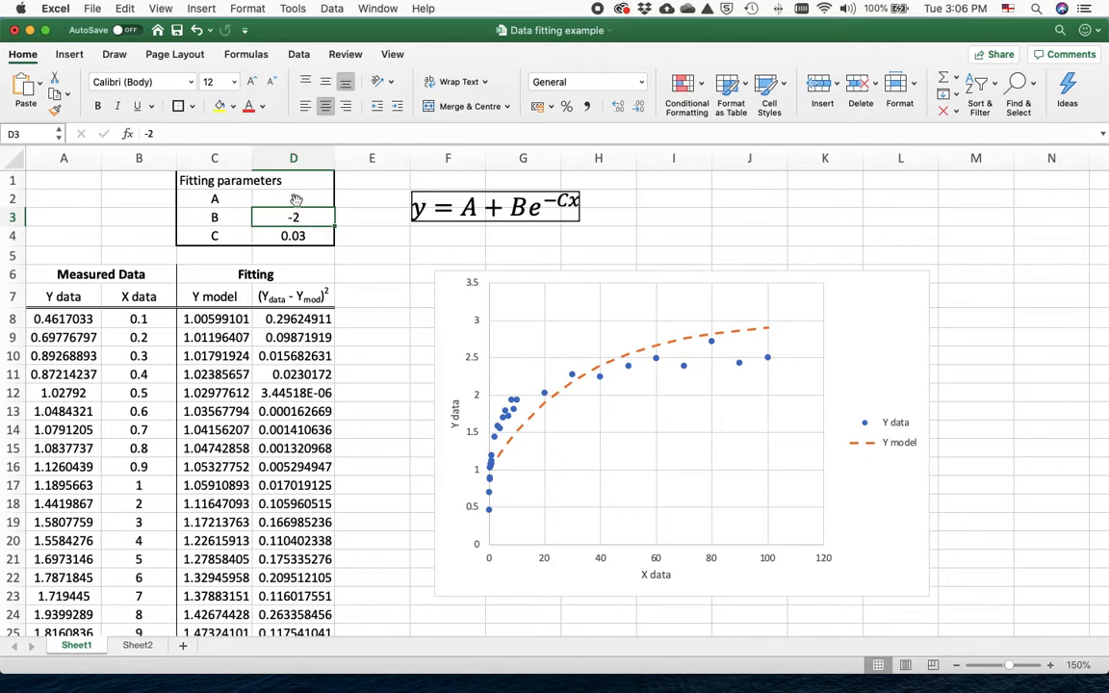
# Start Solver with the Sum of Squares cell D37 as the objective and set it to be minimised (Min).
pyautogui.click(294, 8)
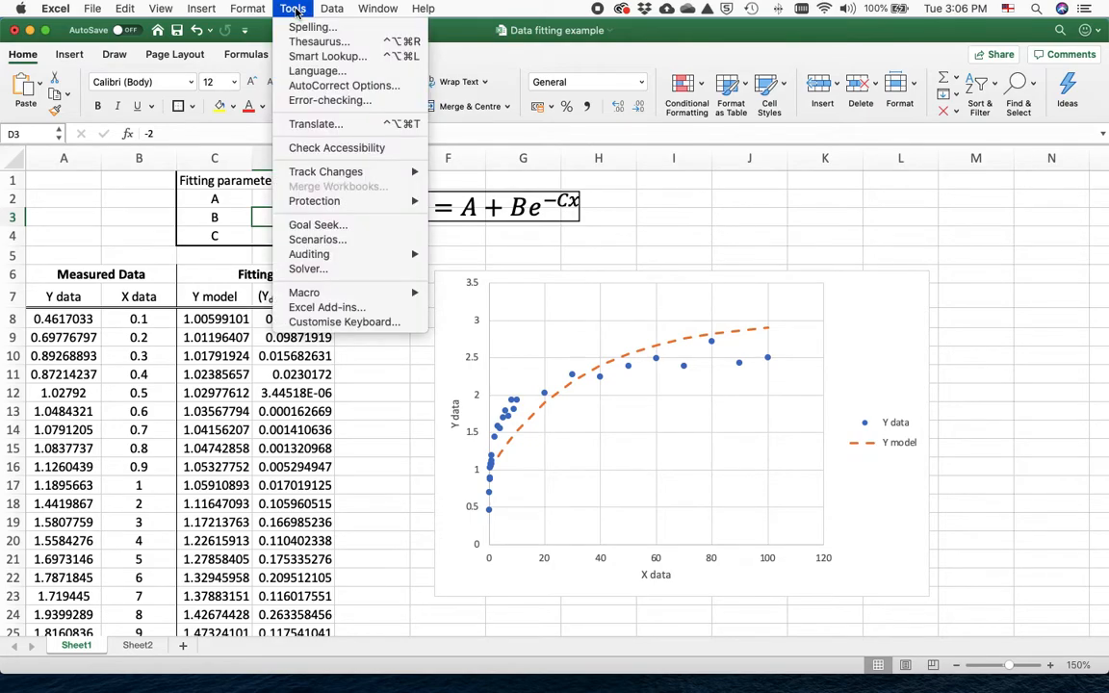
pyautogui.click(339, 276)
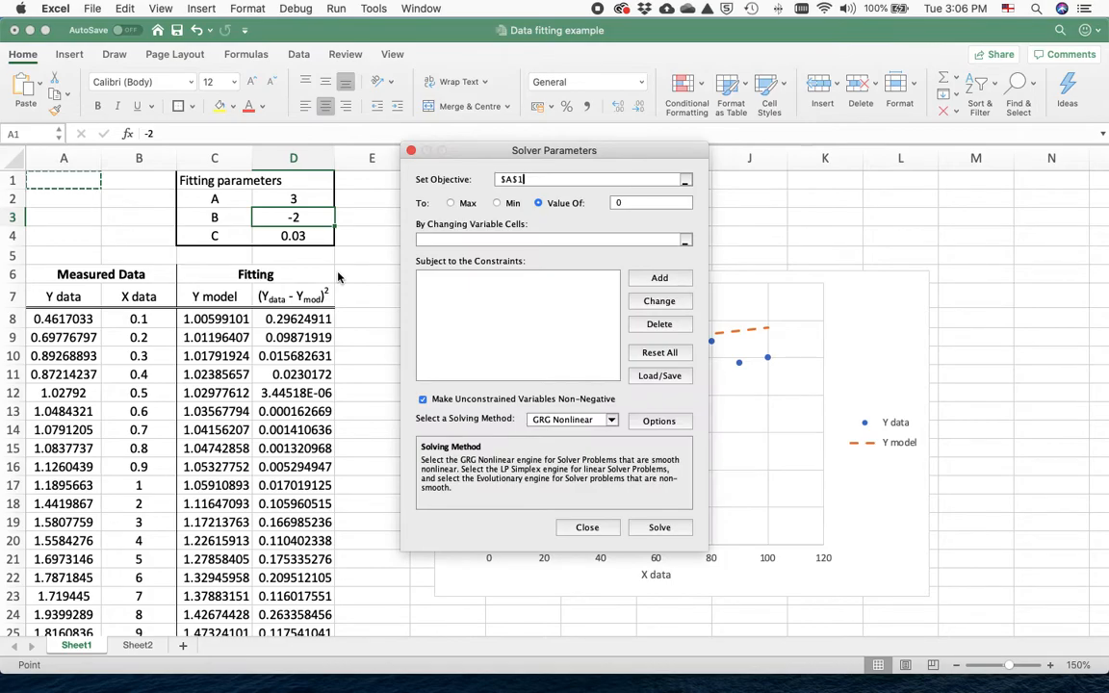
pyautogui.scroll(-4, 377, 406)
pyautogui.scroll(-5, 378, 406)
pyautogui.click(311, 369)
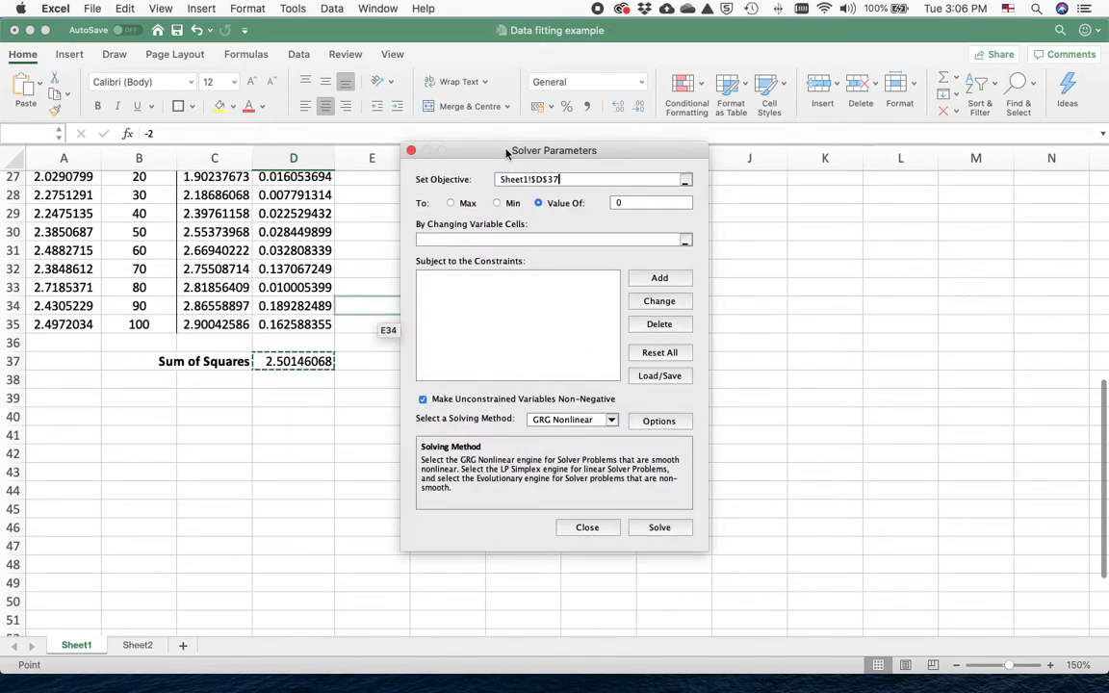
pyautogui.click(497, 203)
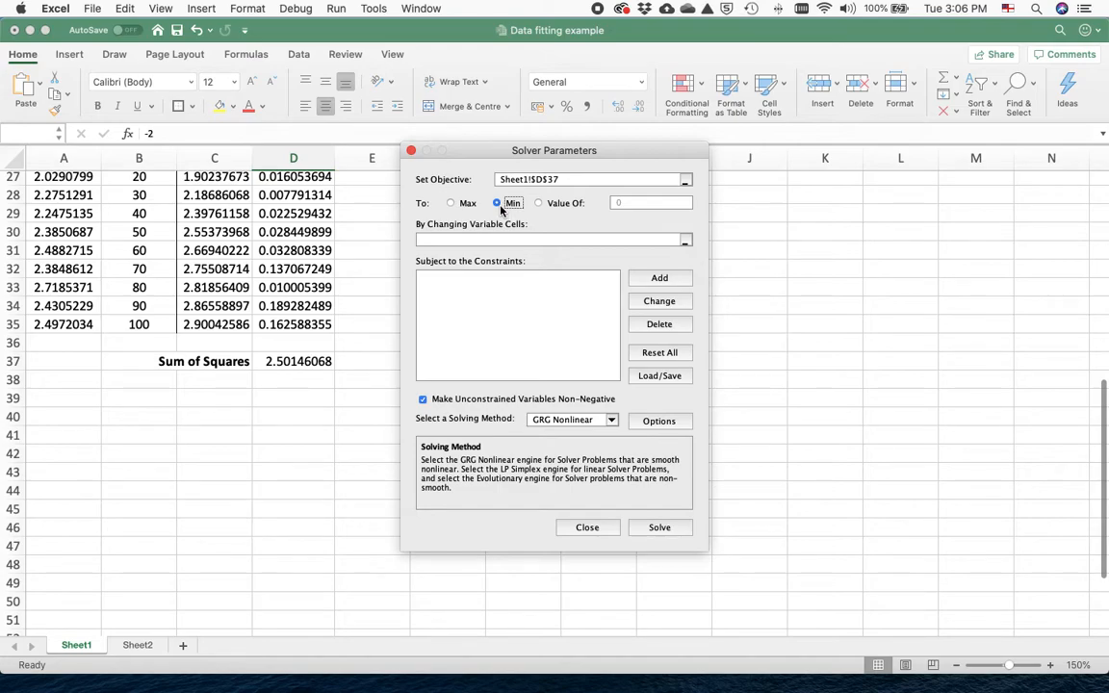
pyautogui.click(560, 204)
pyautogui.click(497, 203)
# Assign the fitting parameters D2:D4 as Solver's variable cells, solve, and keep the Solver solution.
pyautogui.click(685, 242)
pyautogui.scroll(10, 288, 250)
pyautogui.moveTo(296, 198); pyautogui.dragTo(296, 237)
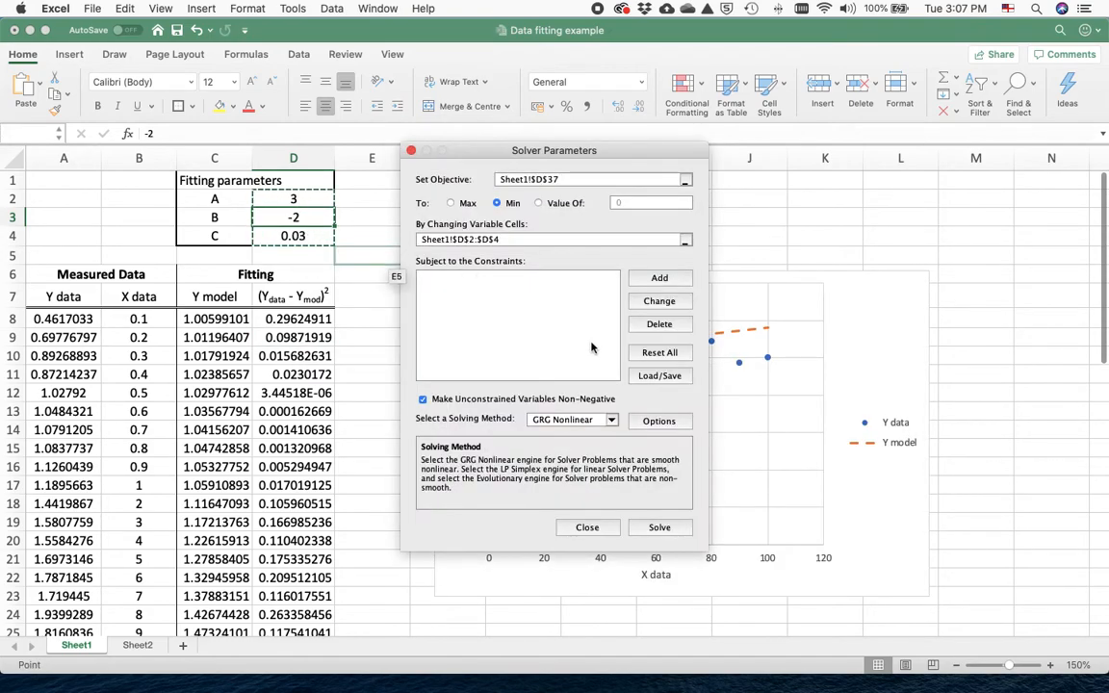
pyautogui.click(660, 528)
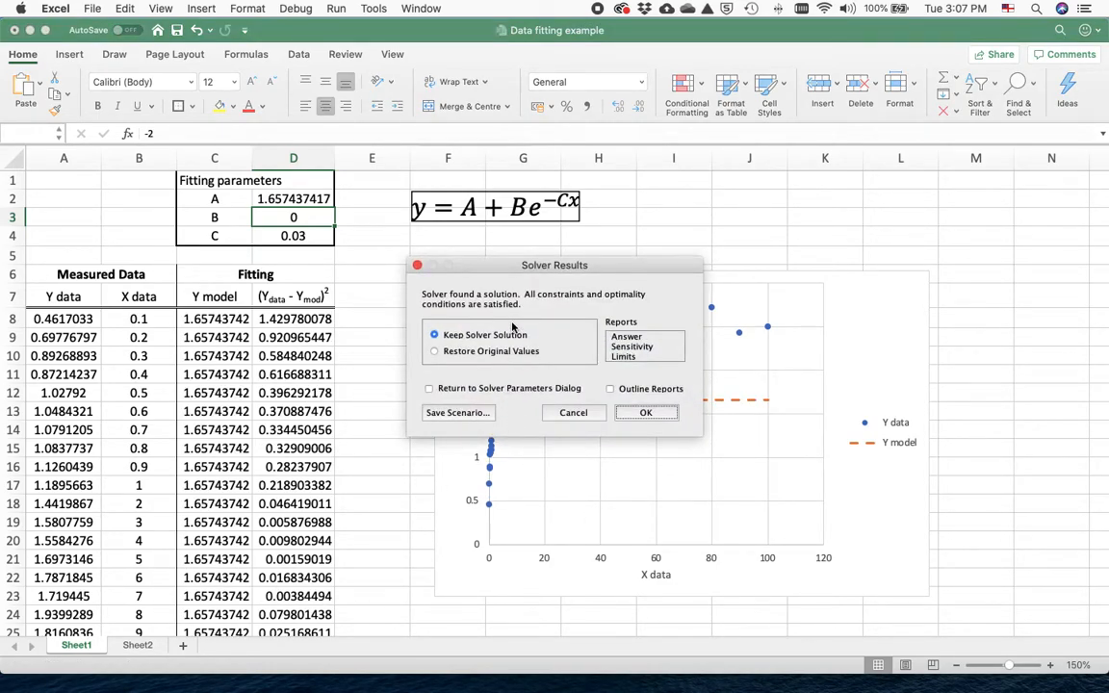
pyautogui.click(644, 412)
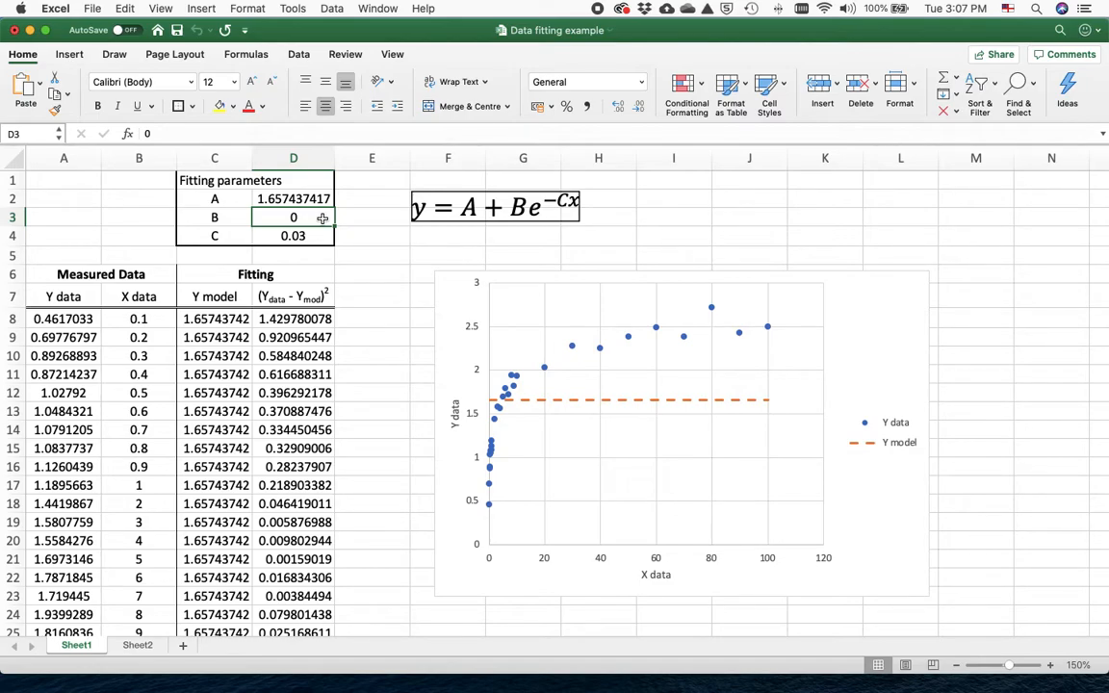
# Add a Solver constraint requiring fitting parameter B in D3 to be <= -1.
pyautogui.click(292, 9)
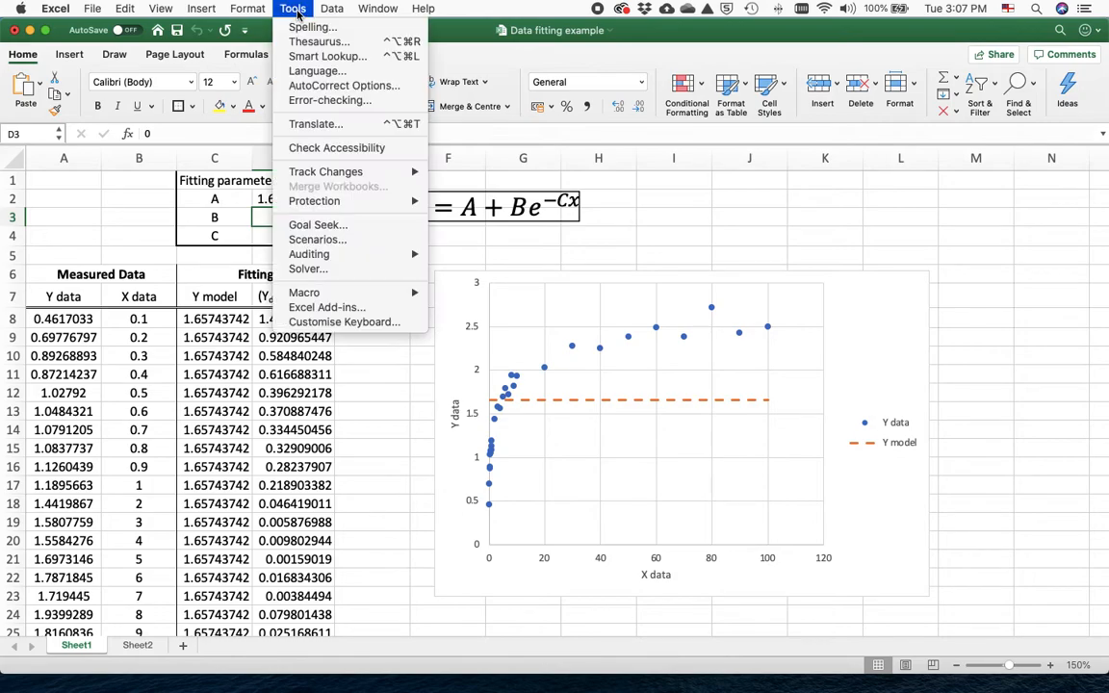
pyautogui.click(307, 269)
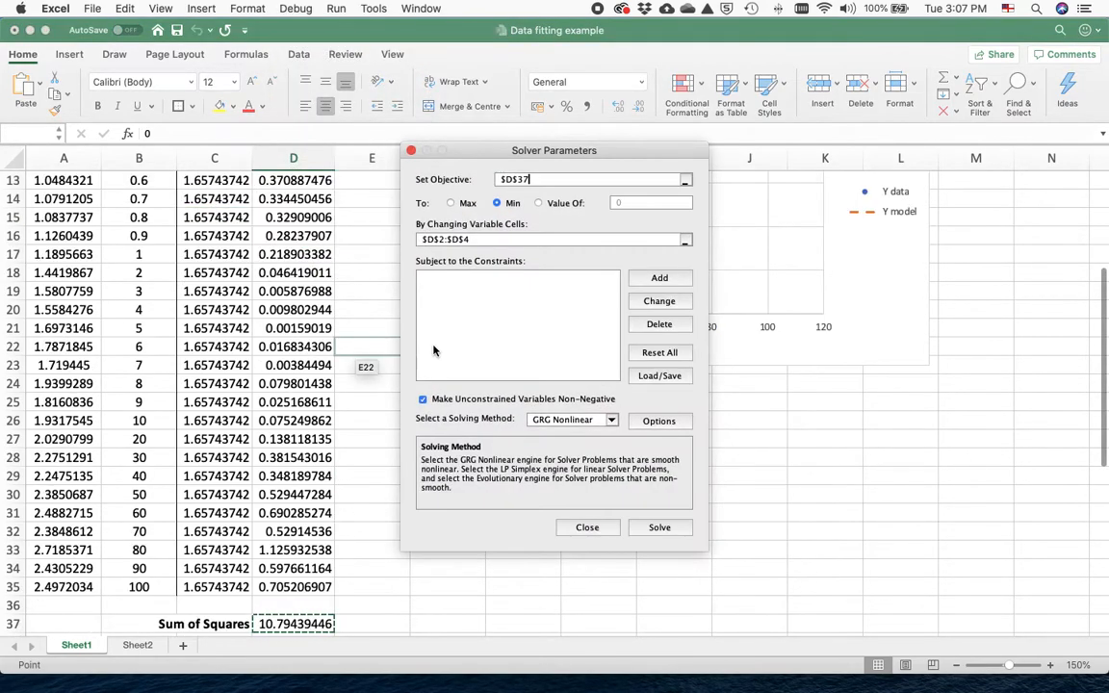
pyautogui.click(662, 283)
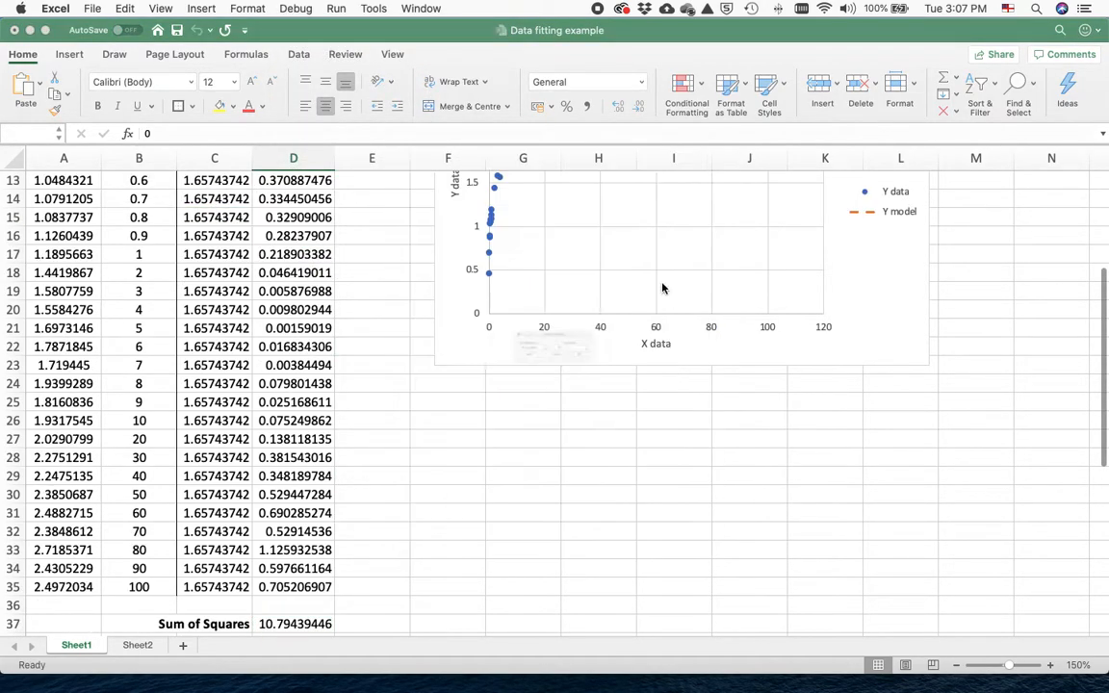
pyautogui.scroll(5, 347, 369)
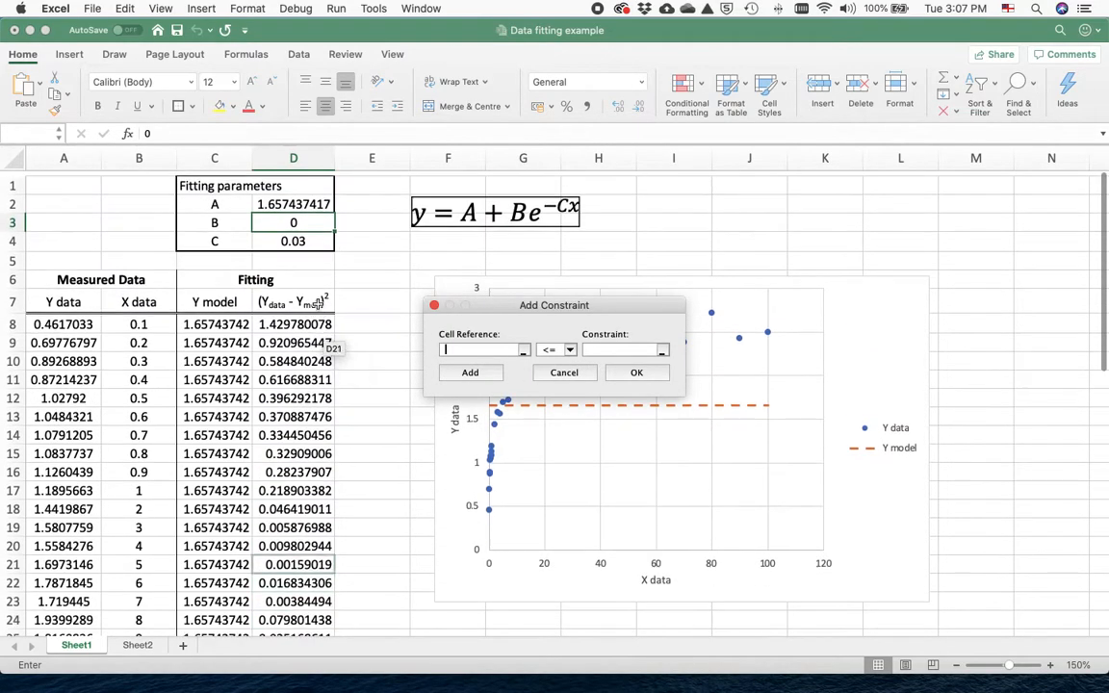
pyautogui.click(295, 217)
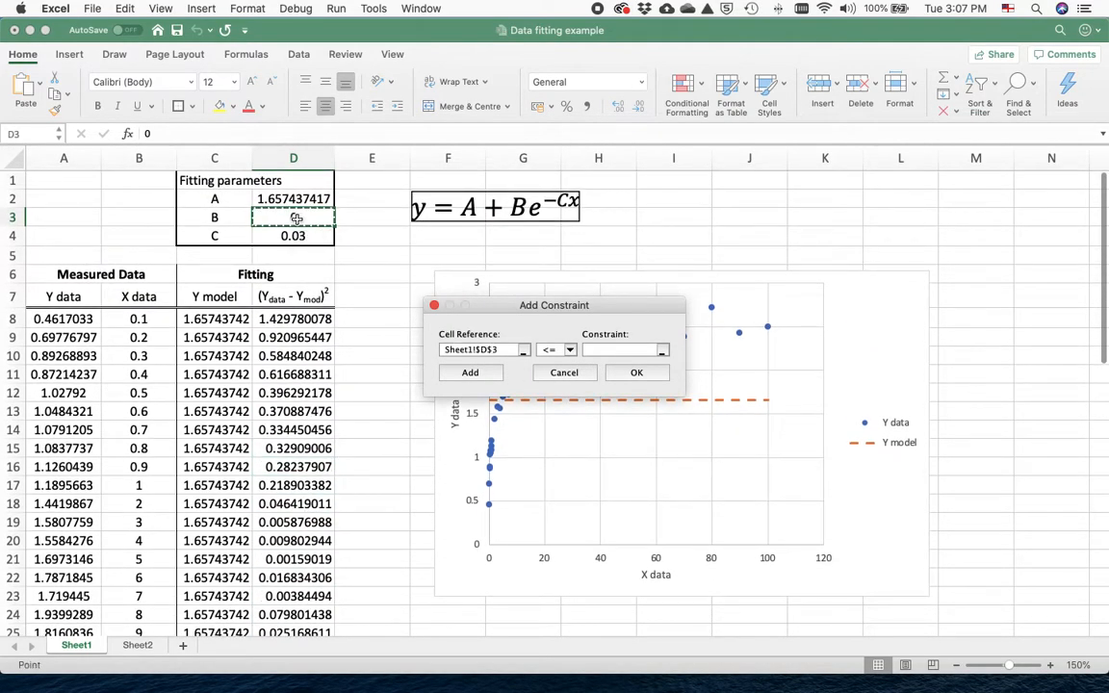
pyautogui.click(619, 355)
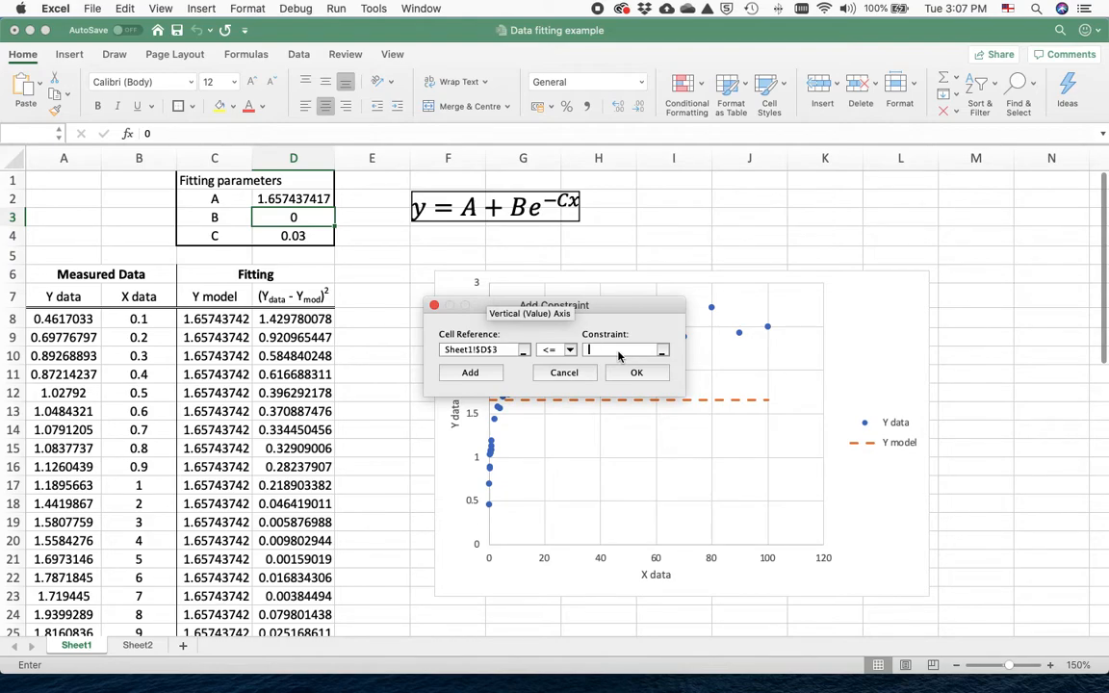
pyautogui.write('-1')
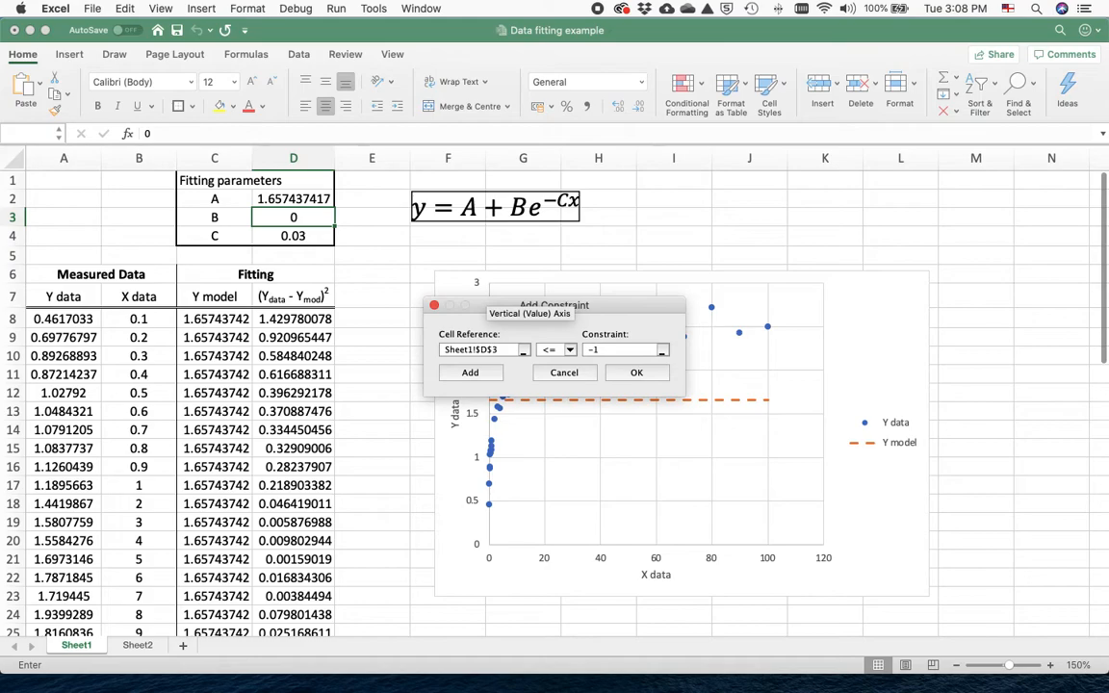
pyautogui.click(637, 373)
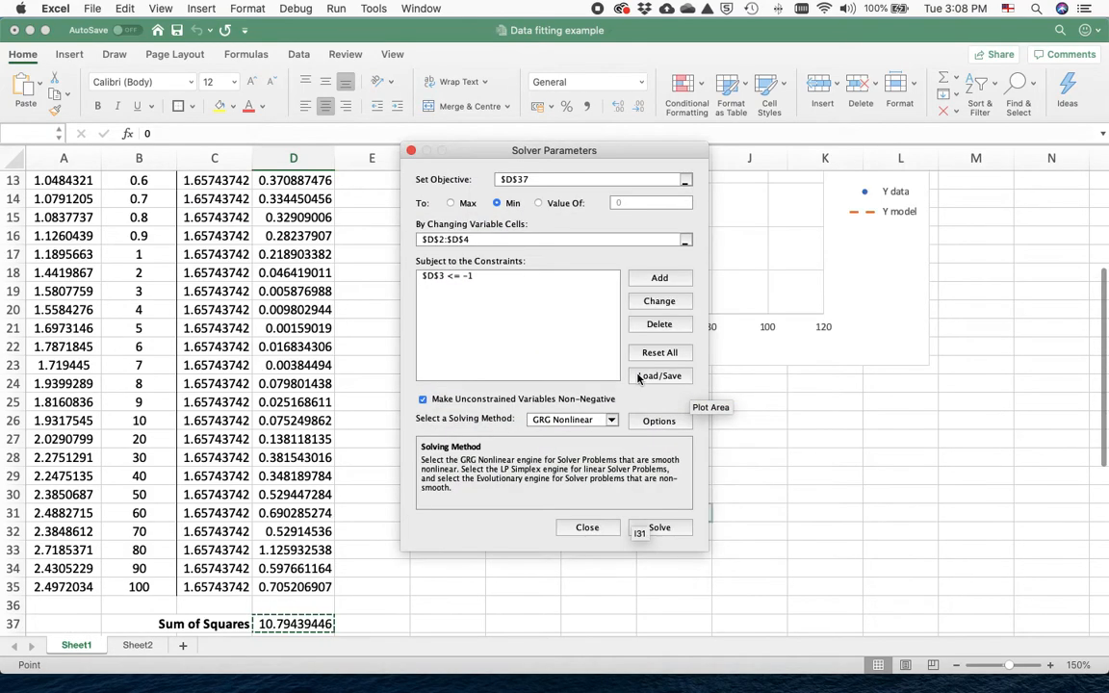
# Try to solve with the constraint on parameter B and accept the result with Keep Solver Solution.
pyautogui.click(665, 530)
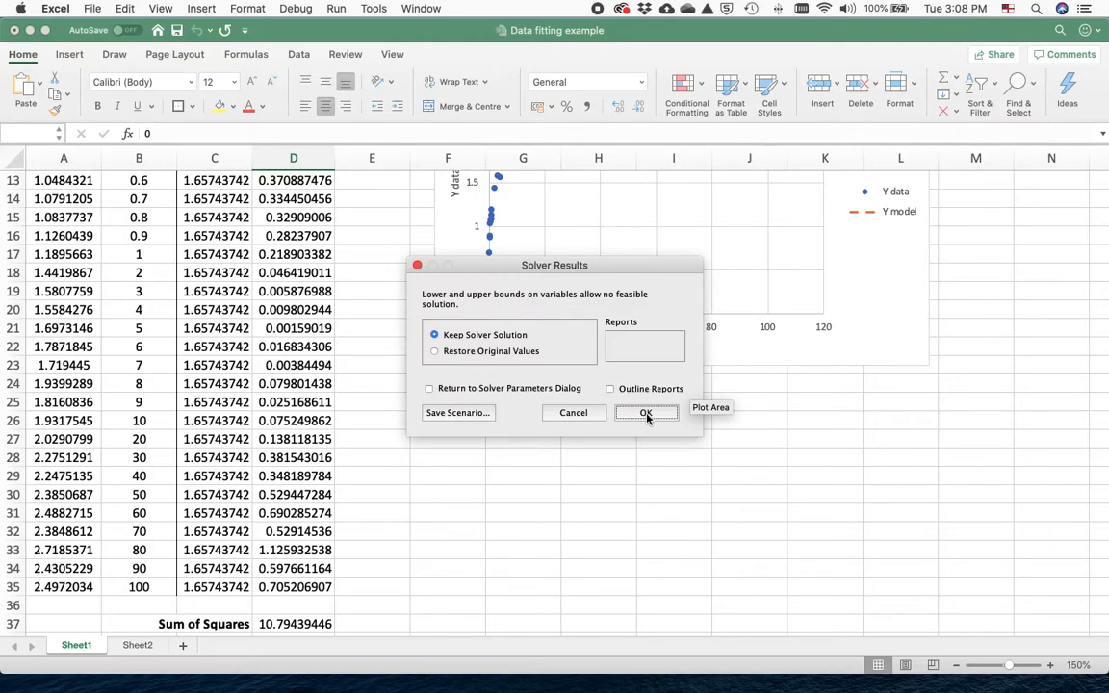
pyautogui.click(646, 413)
pyautogui.scroll(5, 594, 426)
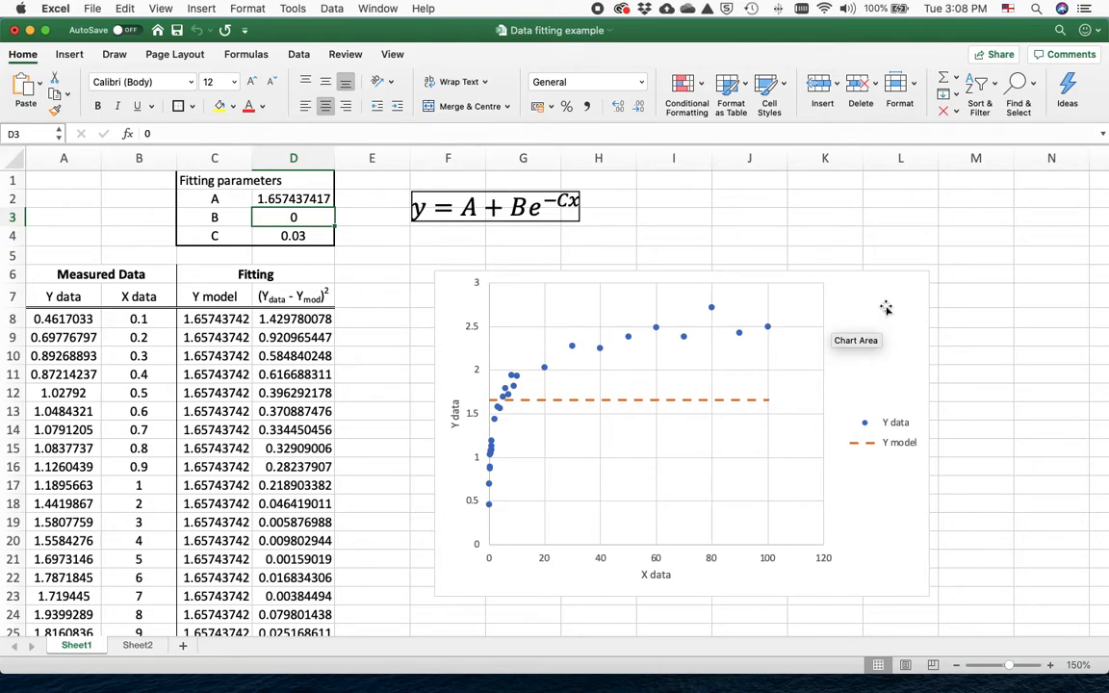
# Replace the exponential equation picture with the equation y = A + Bln(x) copied from the Word document, pasting it at F1.
pyautogui.click(513, 207)
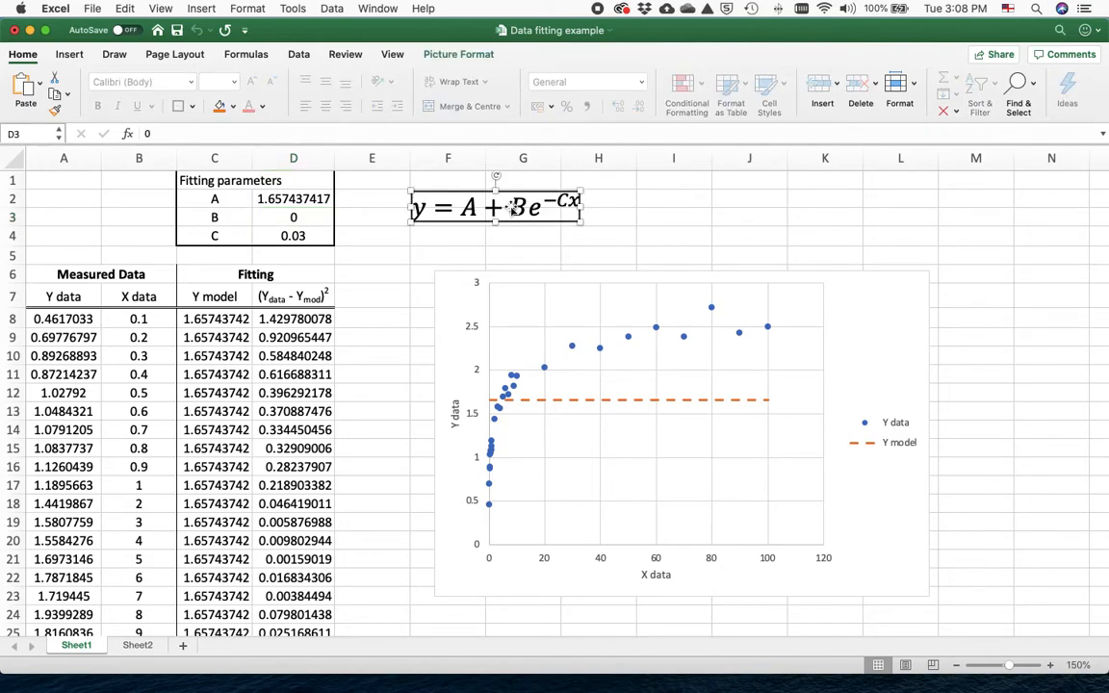
pyautogui.press('Delete')
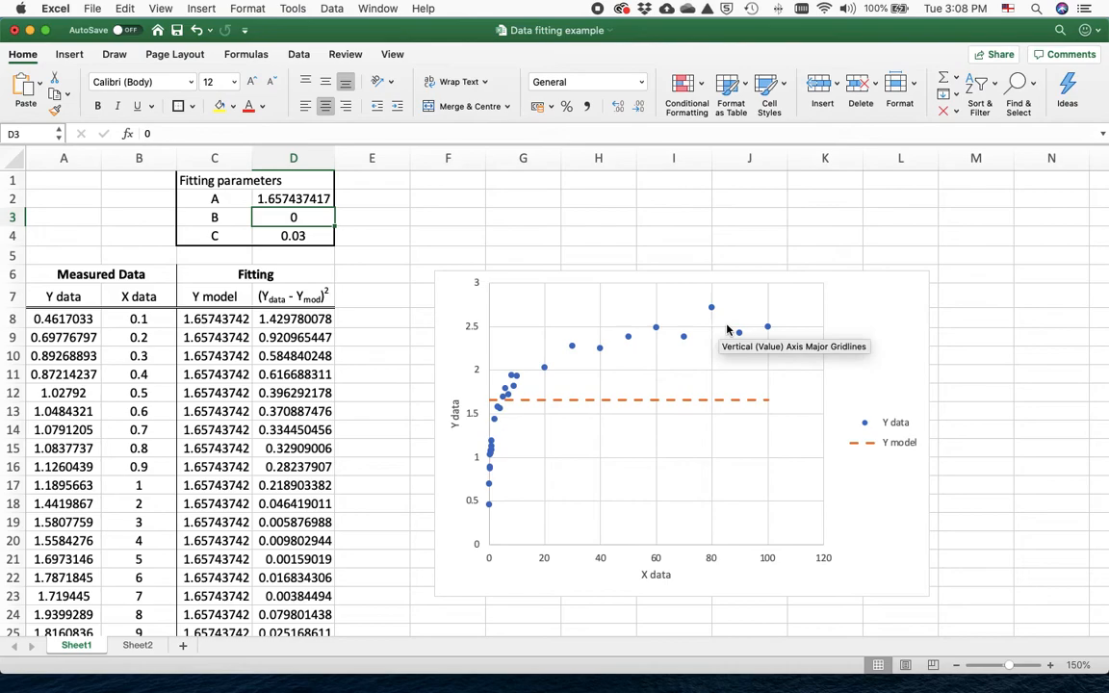
pyautogui.press('super+Tab')
pyautogui.click(596, 219)
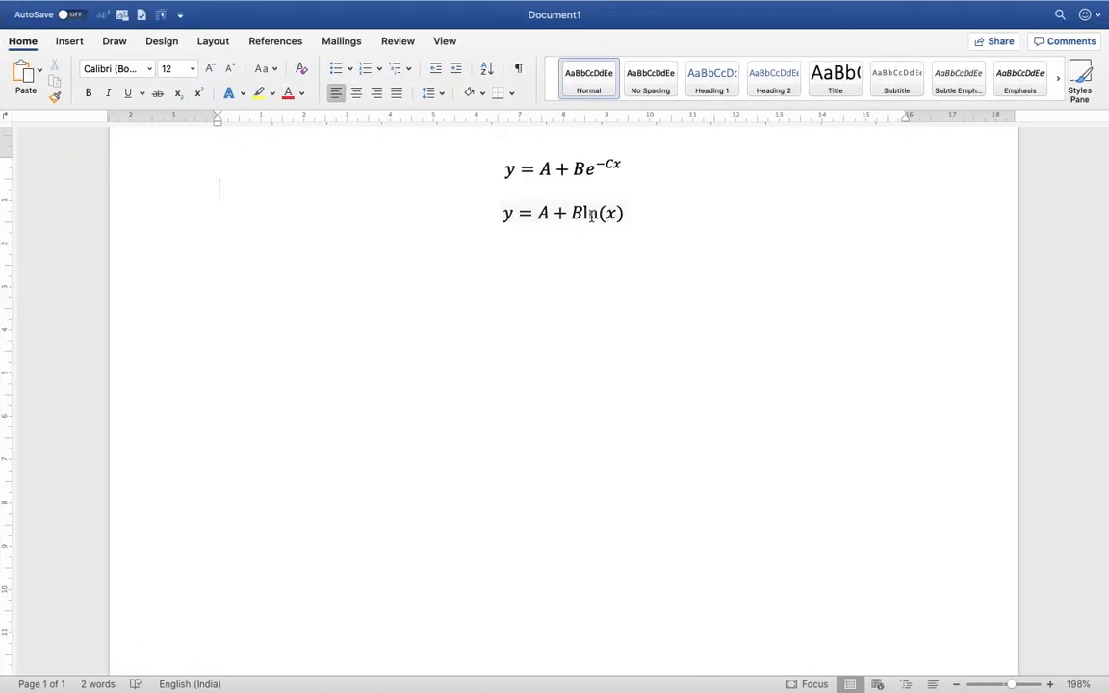
pyautogui.click(495, 211)
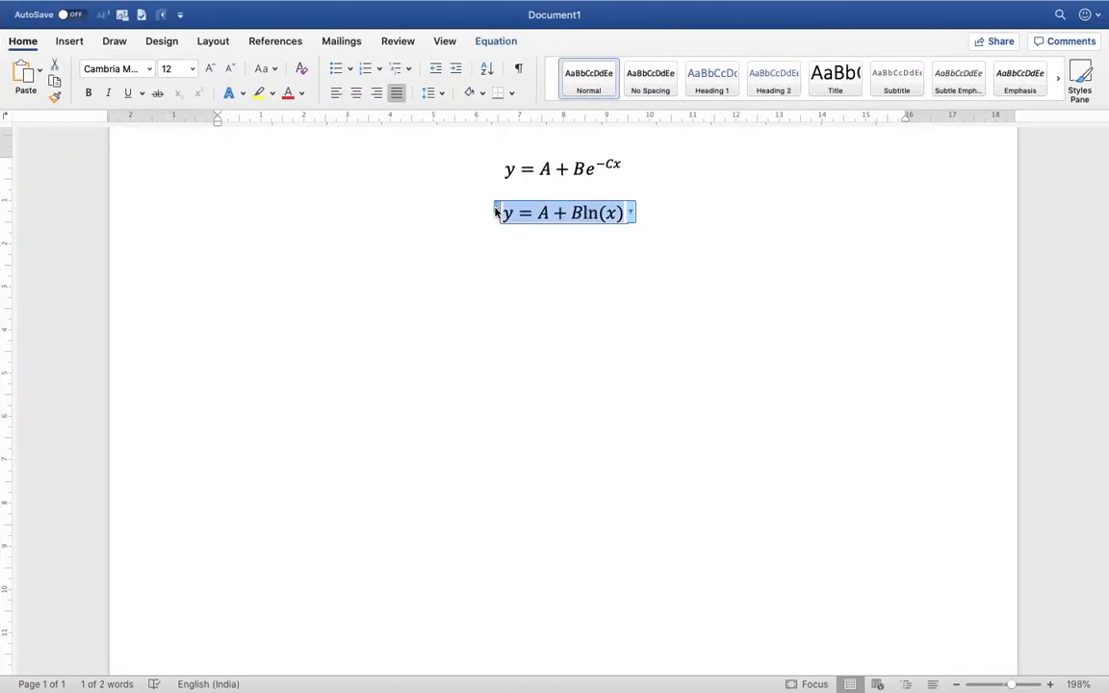
pyautogui.press('super+Tab')
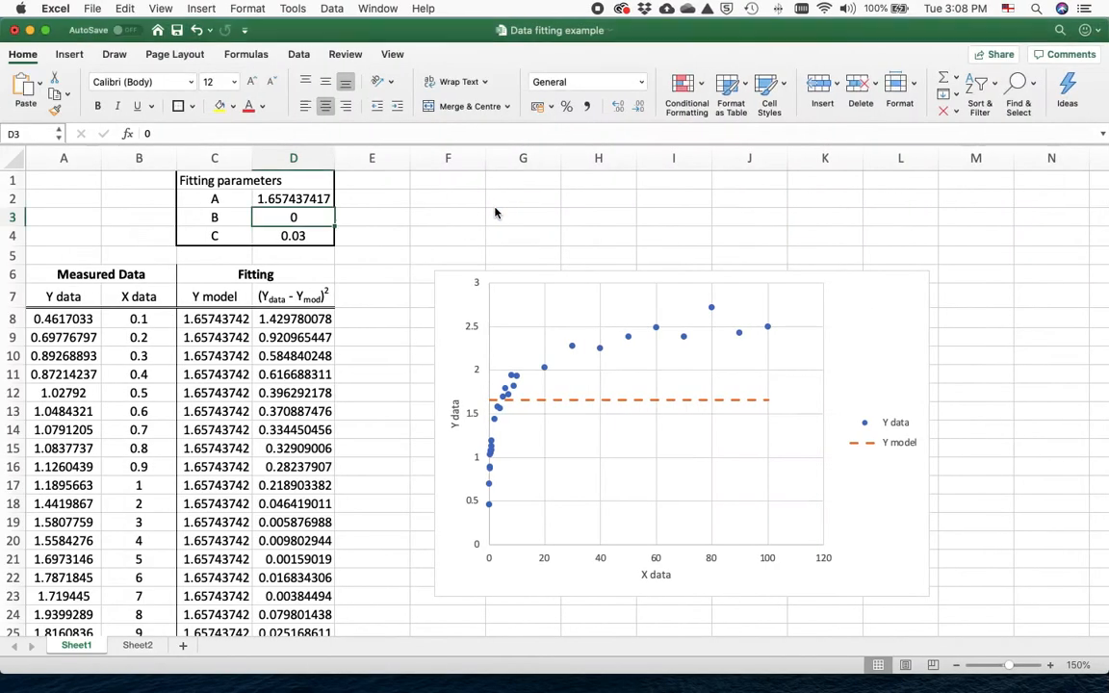
pyautogui.click(456, 185)
pyautogui.press('super+v')
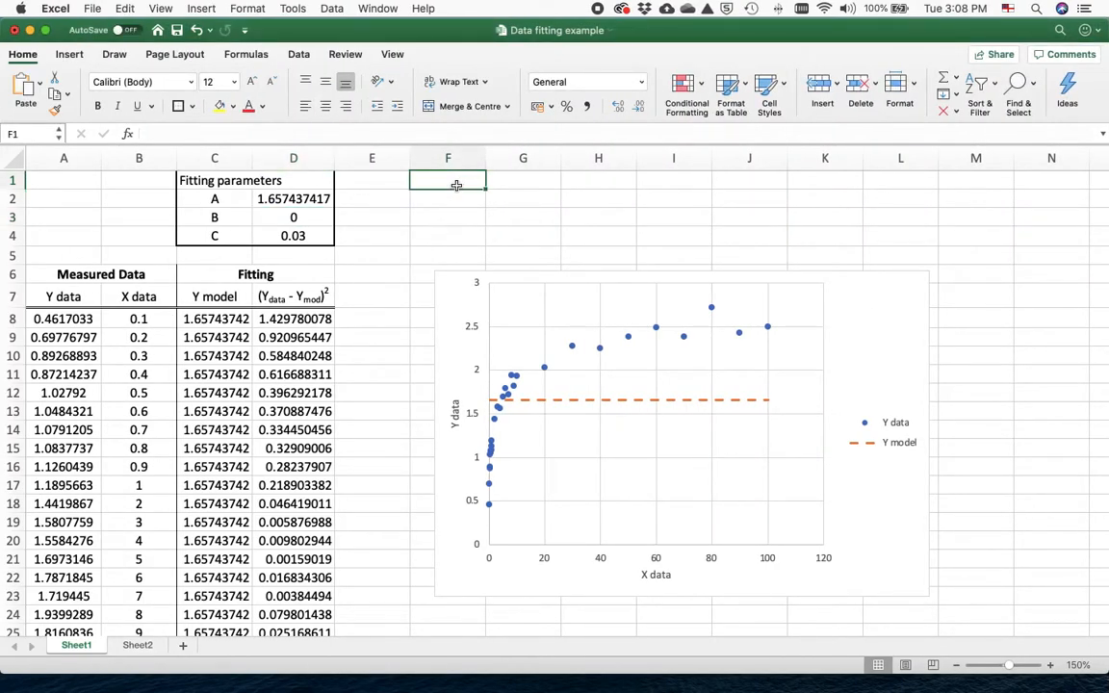
# Enlarge the pasted equation picture and place it just above the chart, across rows 2 and 3 from column F.
pyautogui.click(472, 183)
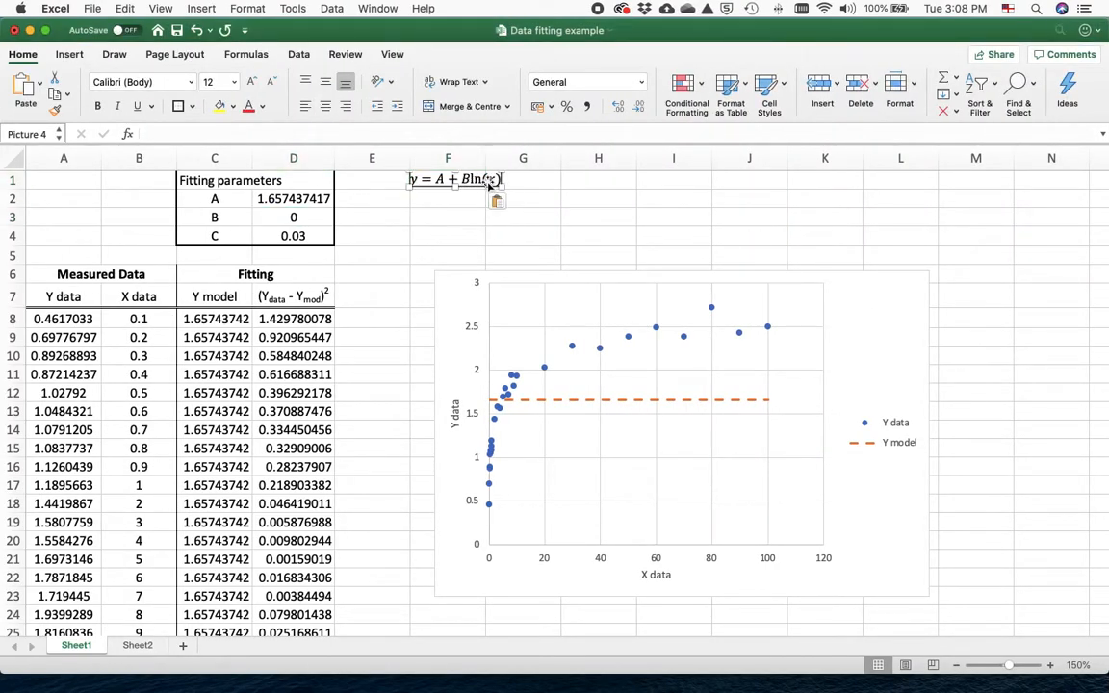
pyautogui.moveTo(503, 188); pyautogui.dragTo(510, 221)
pyautogui.click(795, 217)
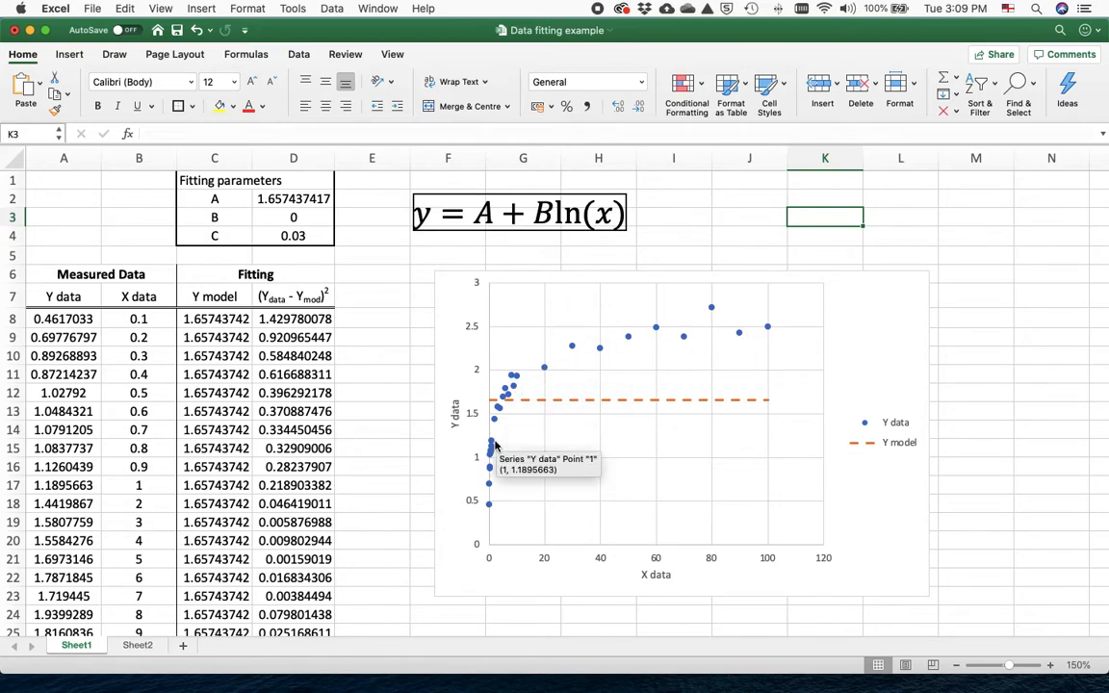
# Enter the logarithmic model =D2+D3*LN(B8) in C8 and fill it down the Y model column.
pyautogui.click(212, 320)
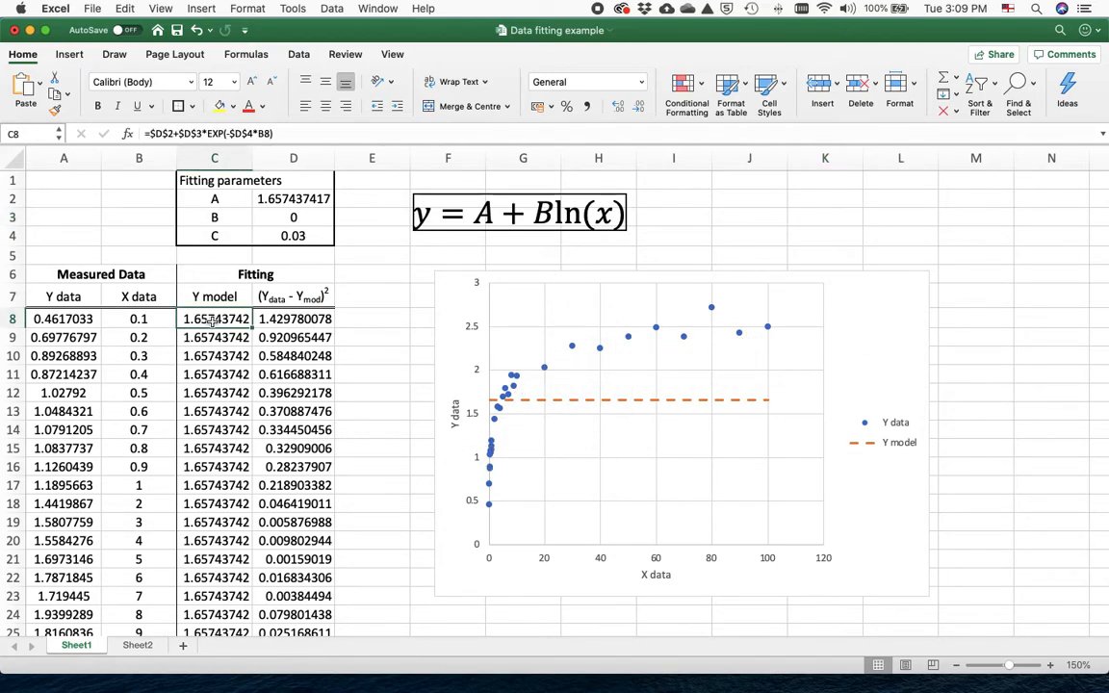
pyautogui.write('=')
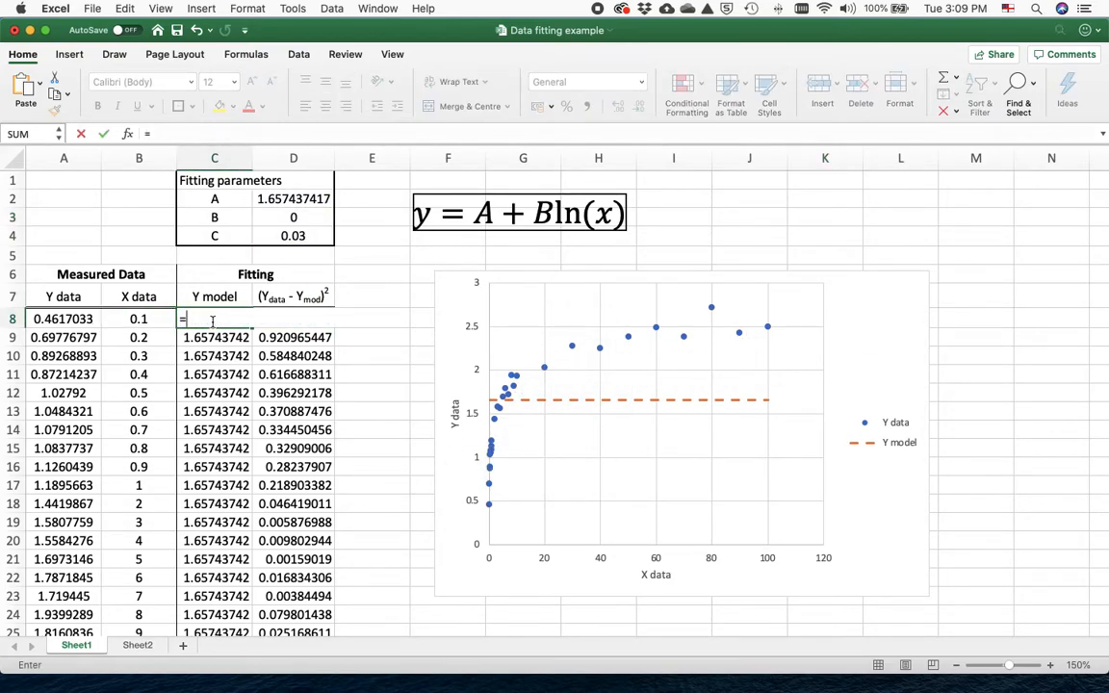
pyautogui.click(278, 199)
pyautogui.write('+')
pyautogui.hscroll(1, 279, 207)
pyautogui.click(285, 220)
pyautogui.write('*ln(')
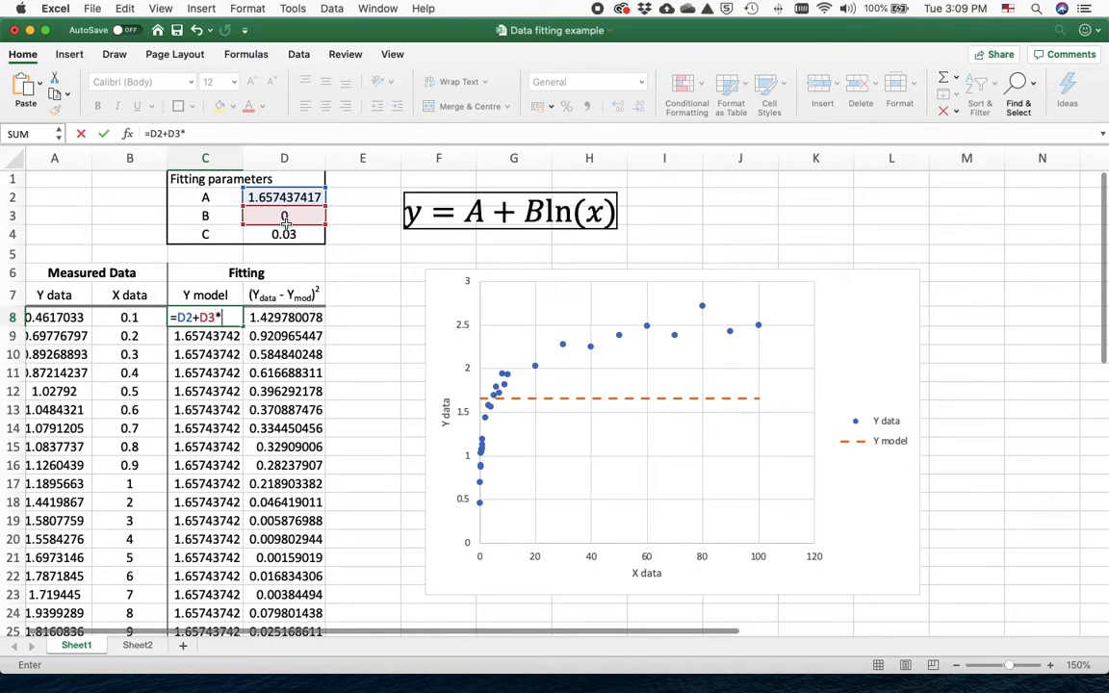
pyautogui.click(128, 317)
pyautogui.press('Return')
pyautogui.click(186, 317)
pyautogui.doubleClick(244, 326)
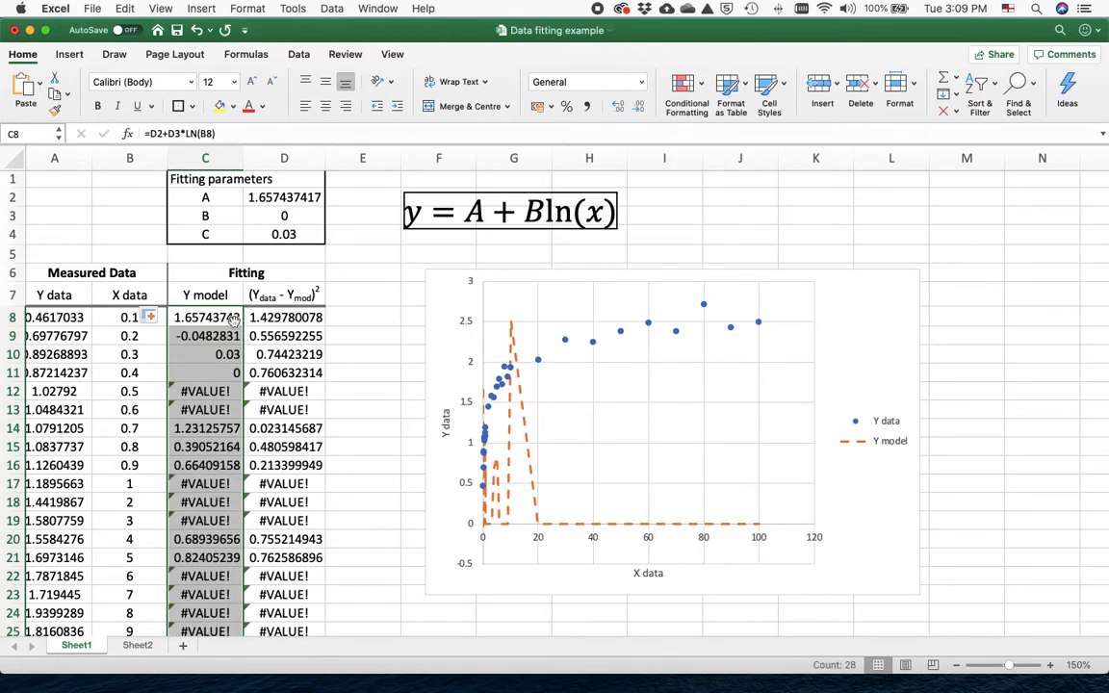
# Make the parameter references in C8 absolute, giving =$D$2+$D$3*LN(B8), and fill the formula down the Y model column.
pyautogui.click(219, 318)
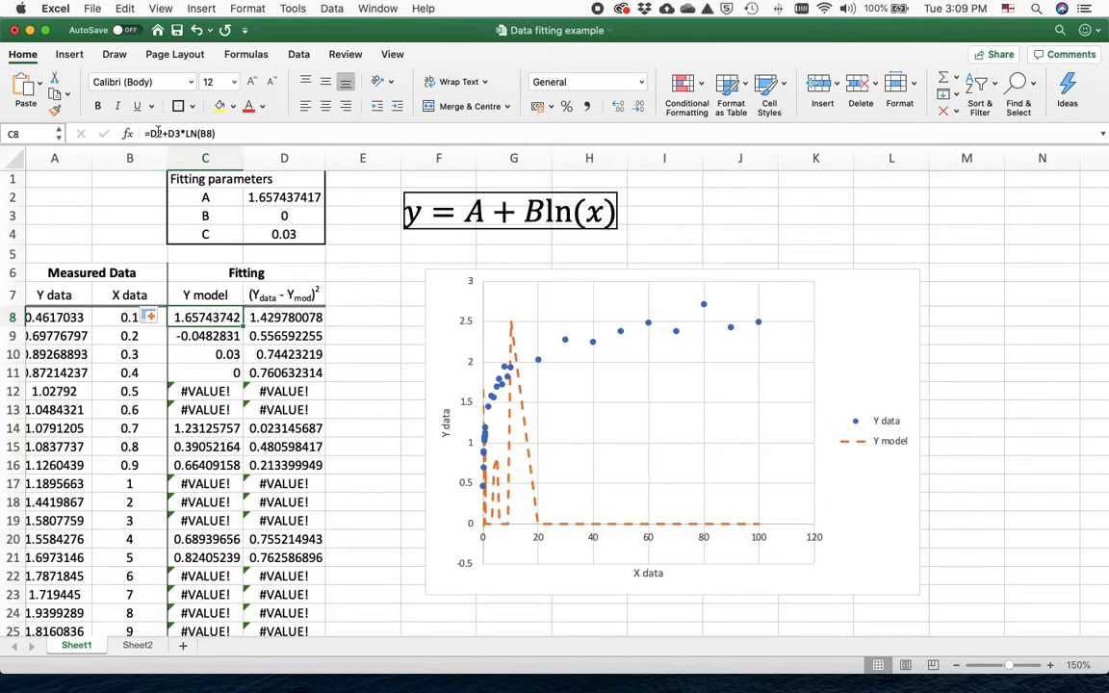
pyautogui.click(151, 133)
pyautogui.press('F4')
pyautogui.press('Right')
pyautogui.write('$')
pyautogui.press('Right')
pyautogui.write('$')
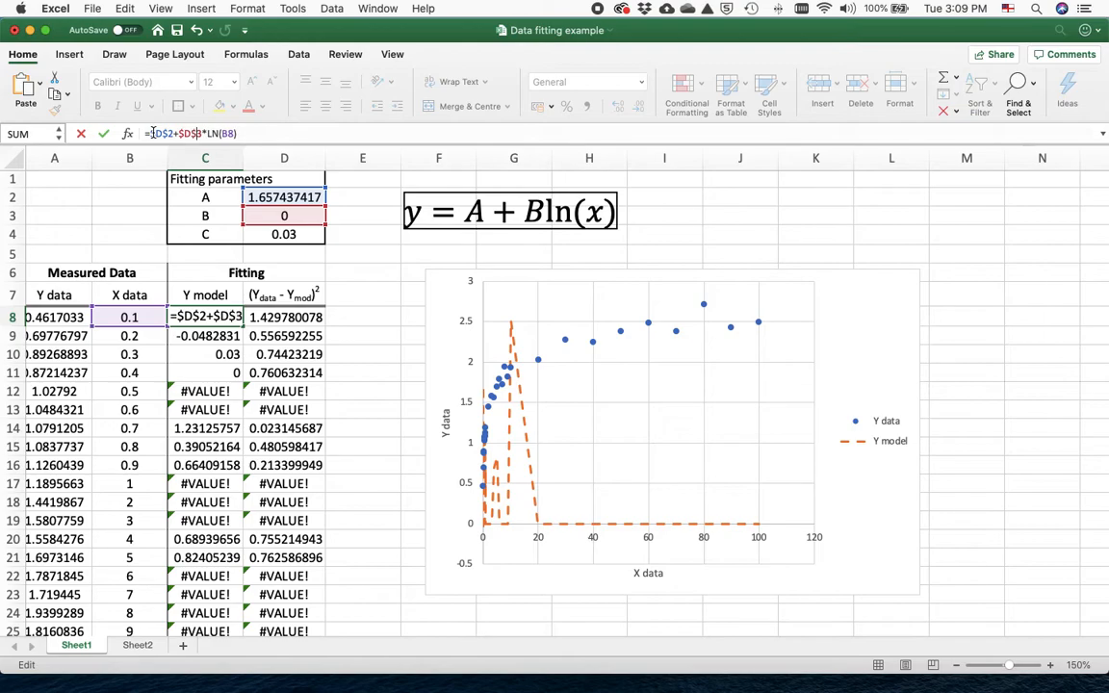
pyautogui.press('Return')
pyautogui.click(215, 321)
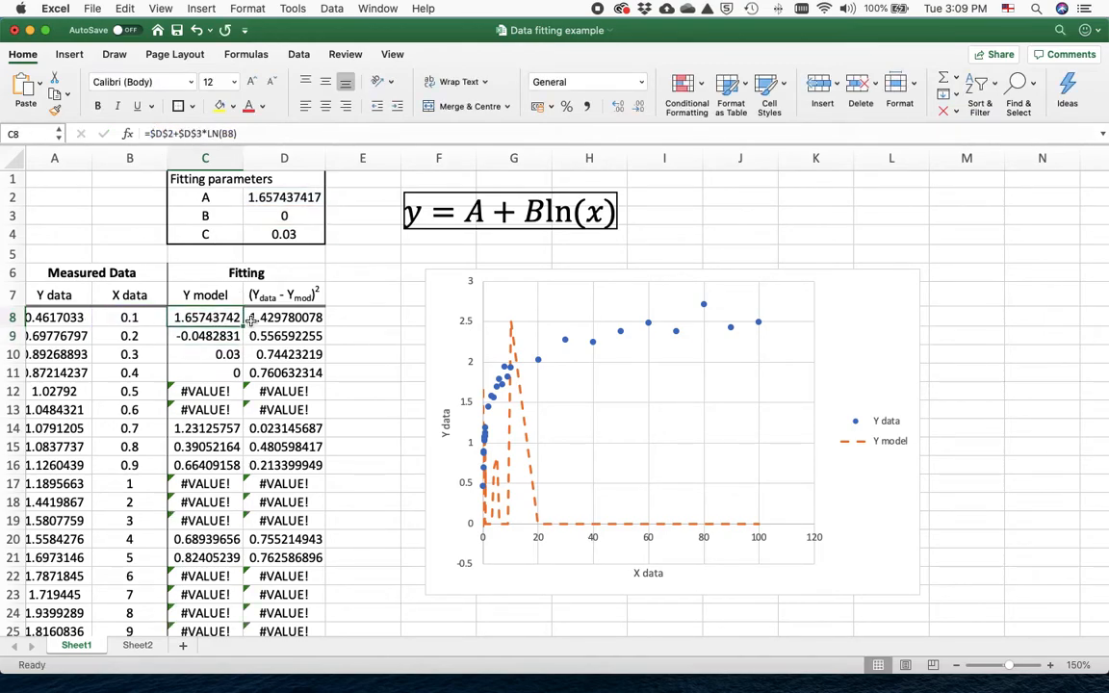
pyautogui.doubleClick(243, 325)
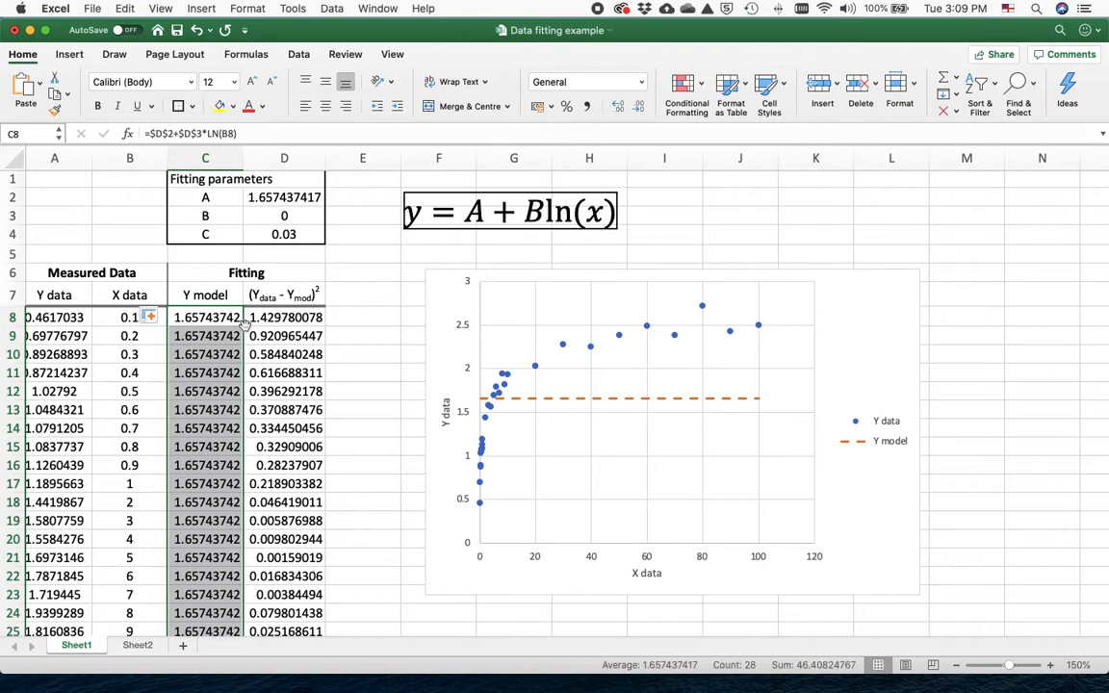
# Clear the unused parameter C, both label and value, from C4:D4 in the fitting parameters table.
pyautogui.click(287, 216)
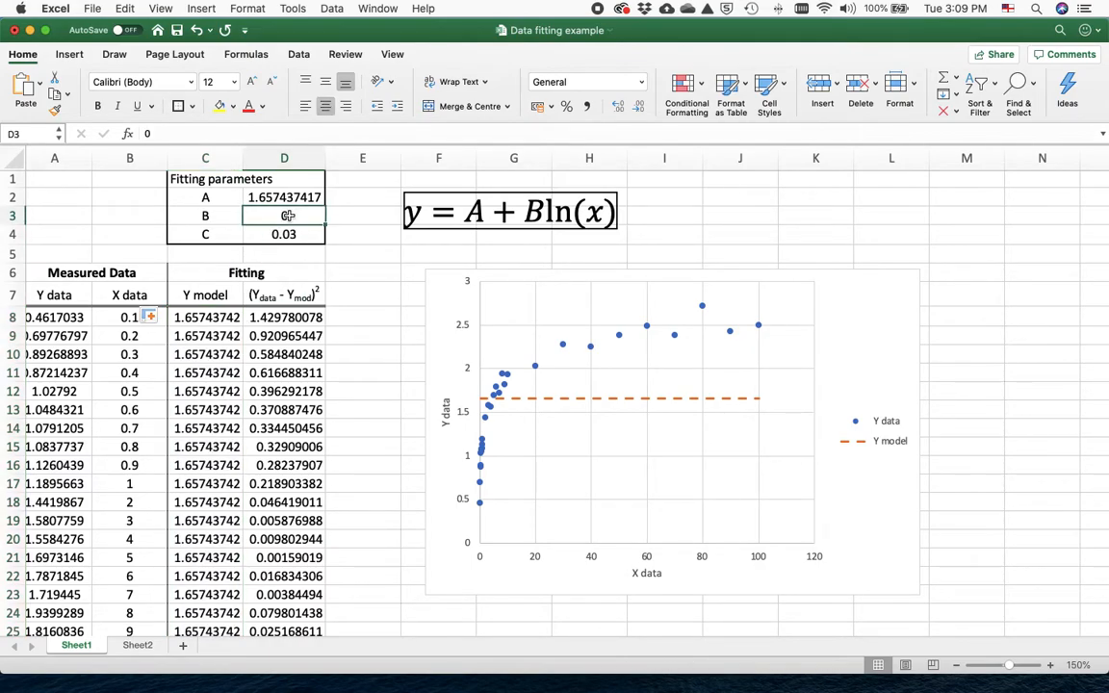
pyautogui.moveTo(205, 234); pyautogui.dragTo(276, 236)
pyautogui.press('Delete')
# Try 1 and 0.03 as starting values for parameter B in D3, and settle on 0.3.
pyautogui.click(286, 216)
pyautogui.write('1')
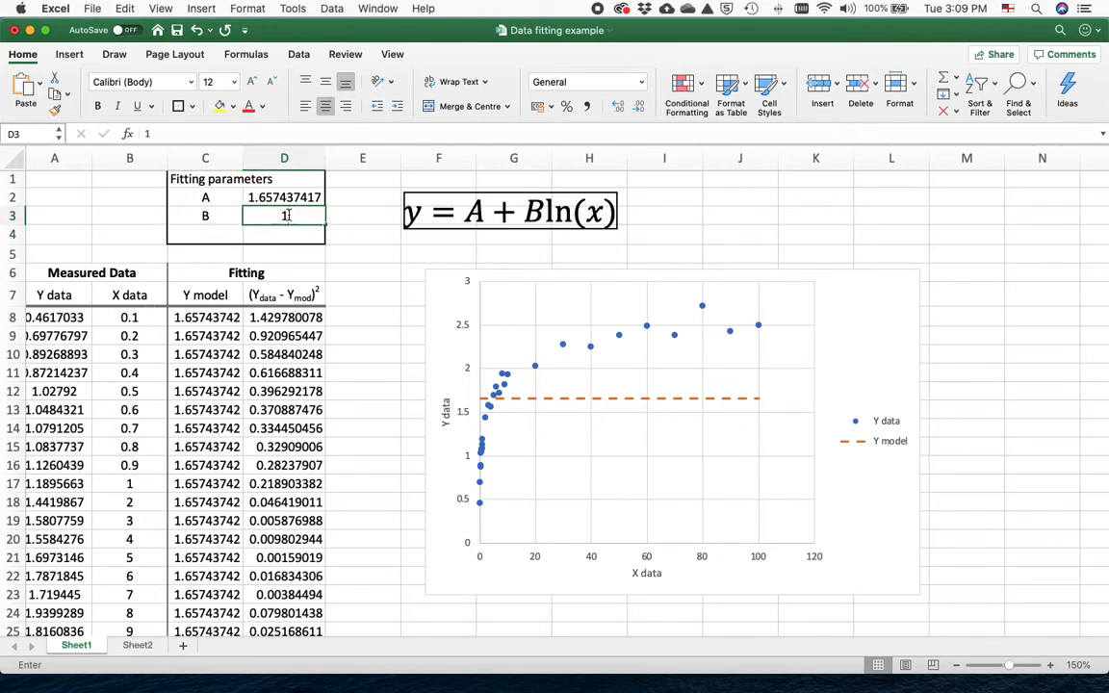
pyautogui.press('Return')
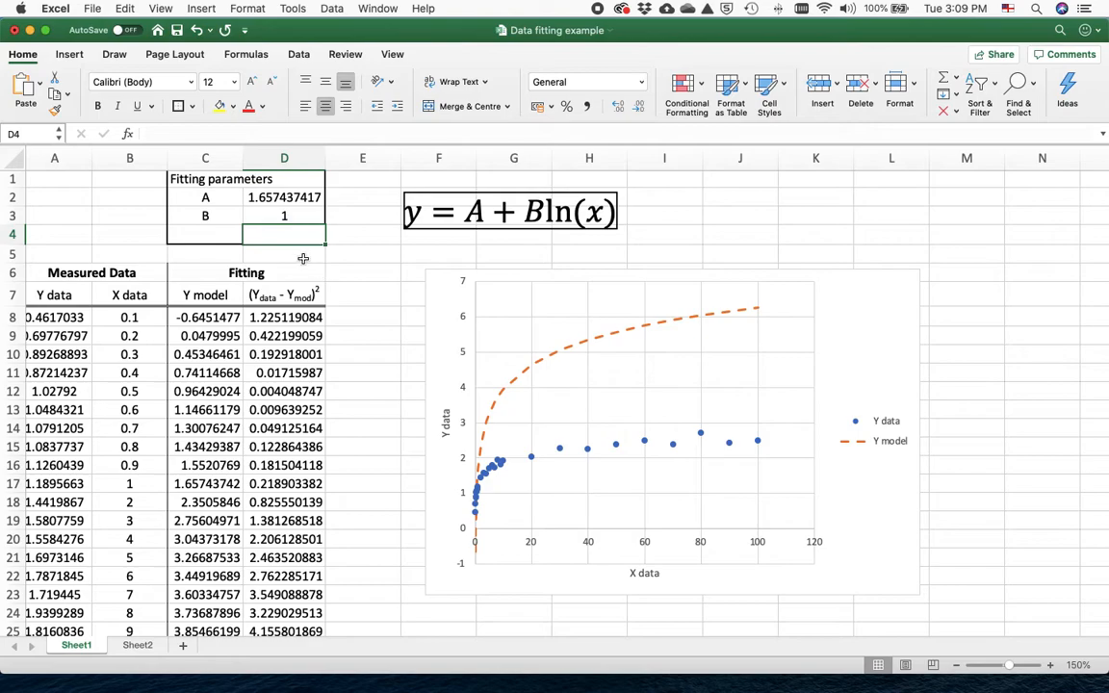
pyautogui.click(281, 216)
pyautogui.write('0.03')
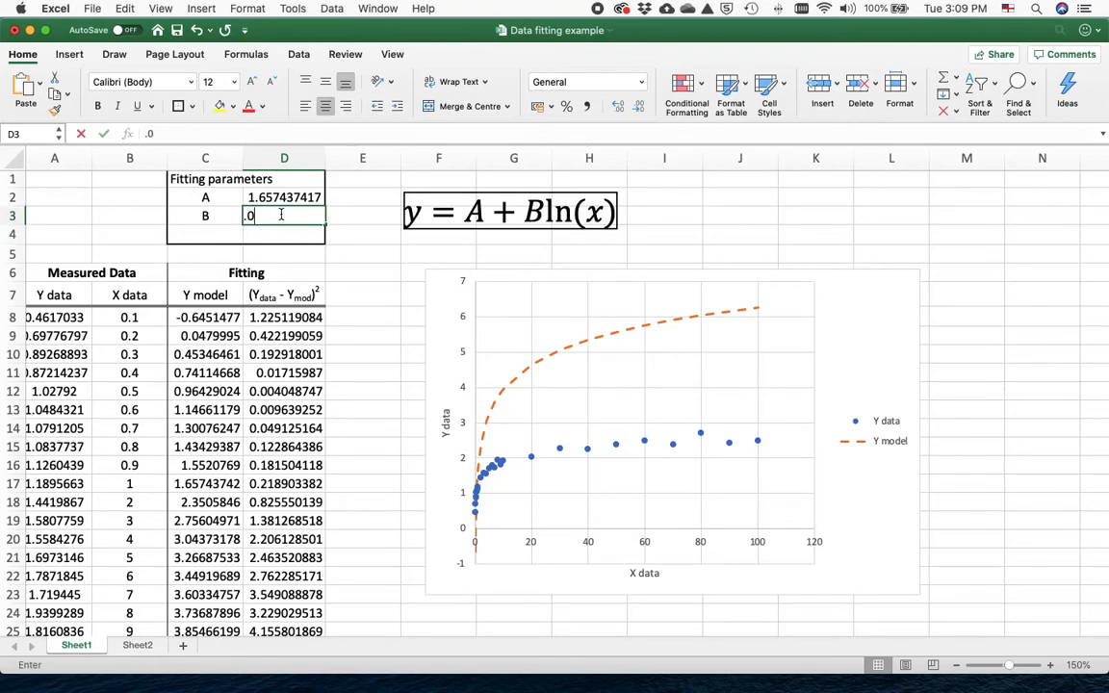
pyautogui.press('Return')
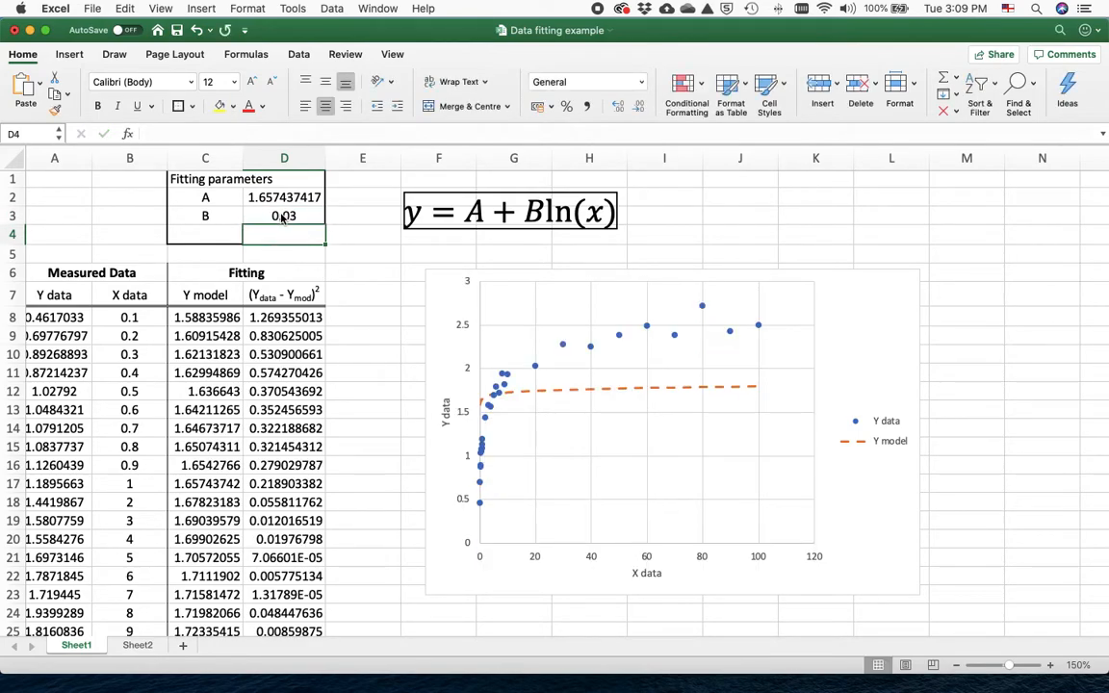
pyautogui.click(282, 218)
pyautogui.write('0.3')
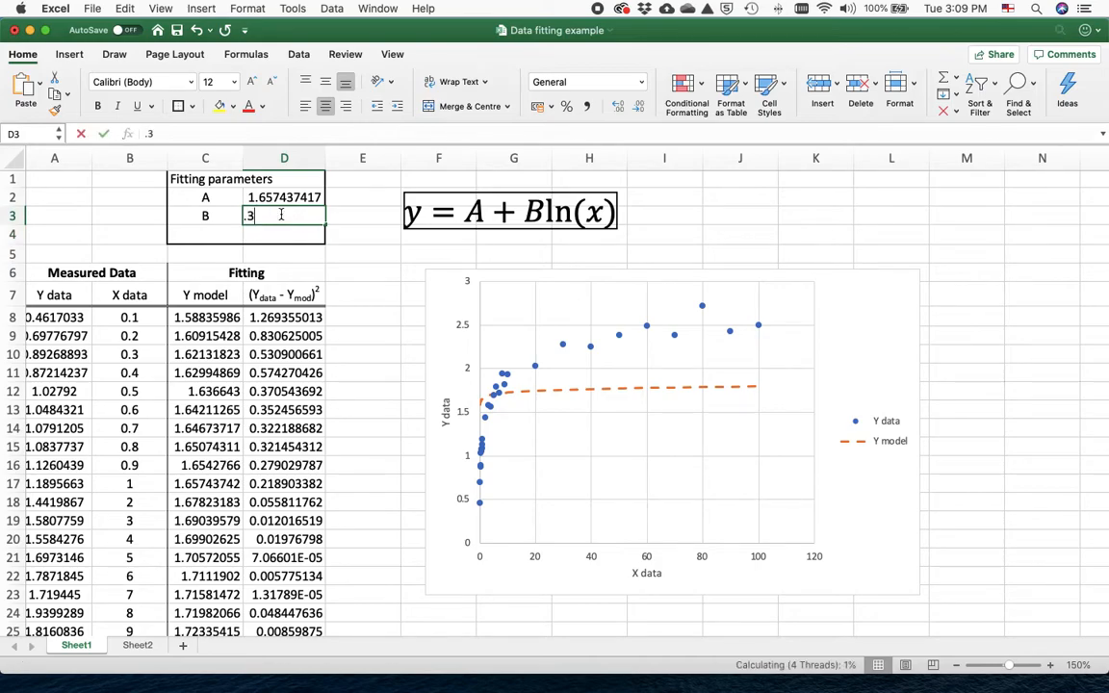
pyautogui.press('Return')
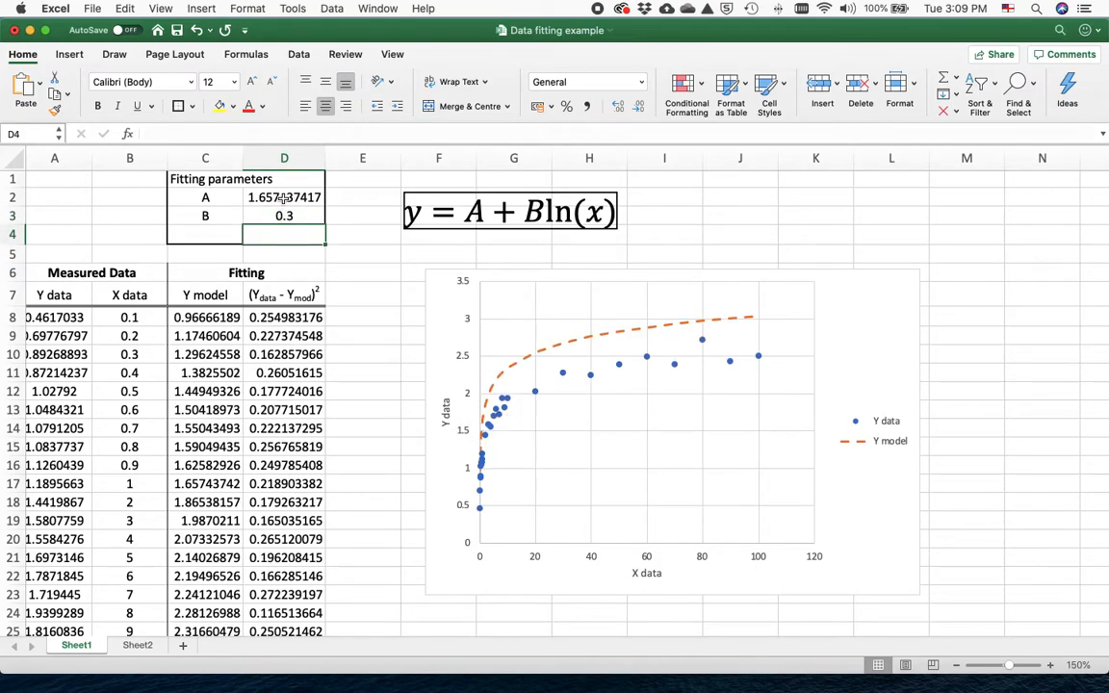
# Try 2 as the starting value for parameter A in D2, and settle on 1.
pyautogui.click(282, 197)
pyautogui.write('2')
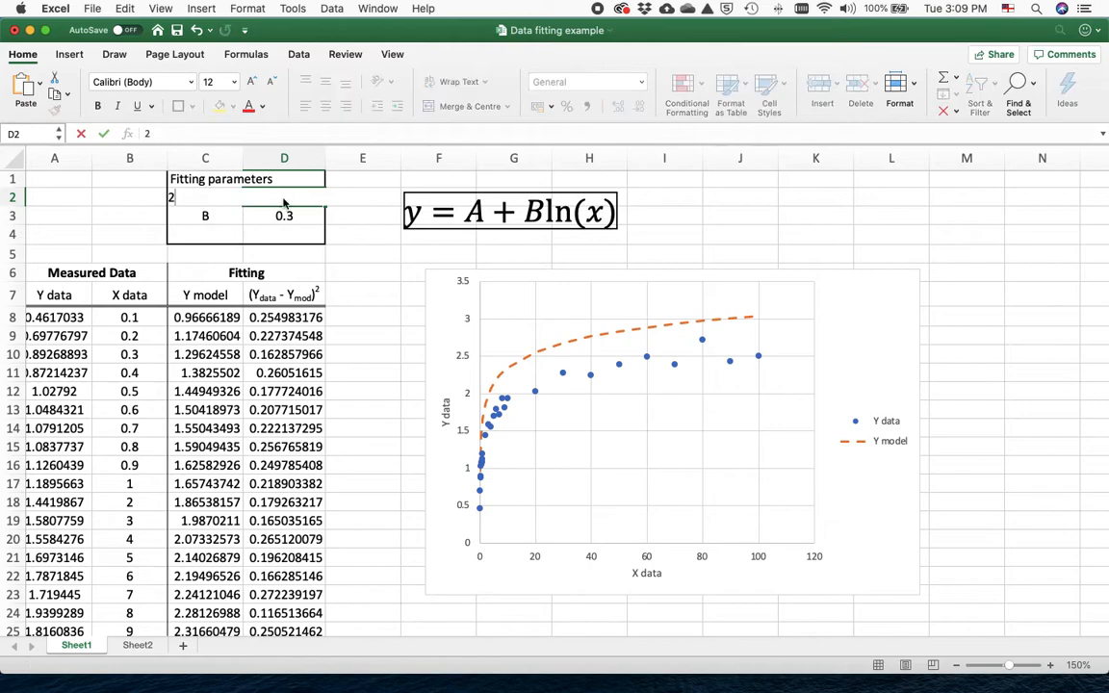
pyautogui.press('Return')
pyautogui.click(284, 200)
pyautogui.write('1')
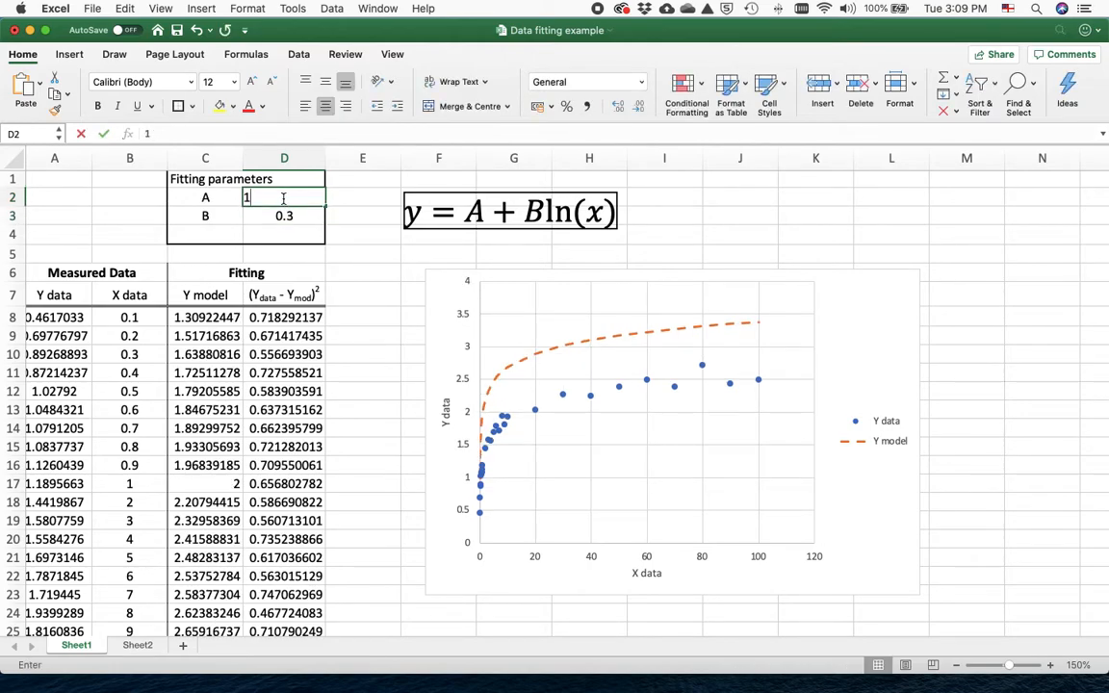
pyautogui.press('Return')
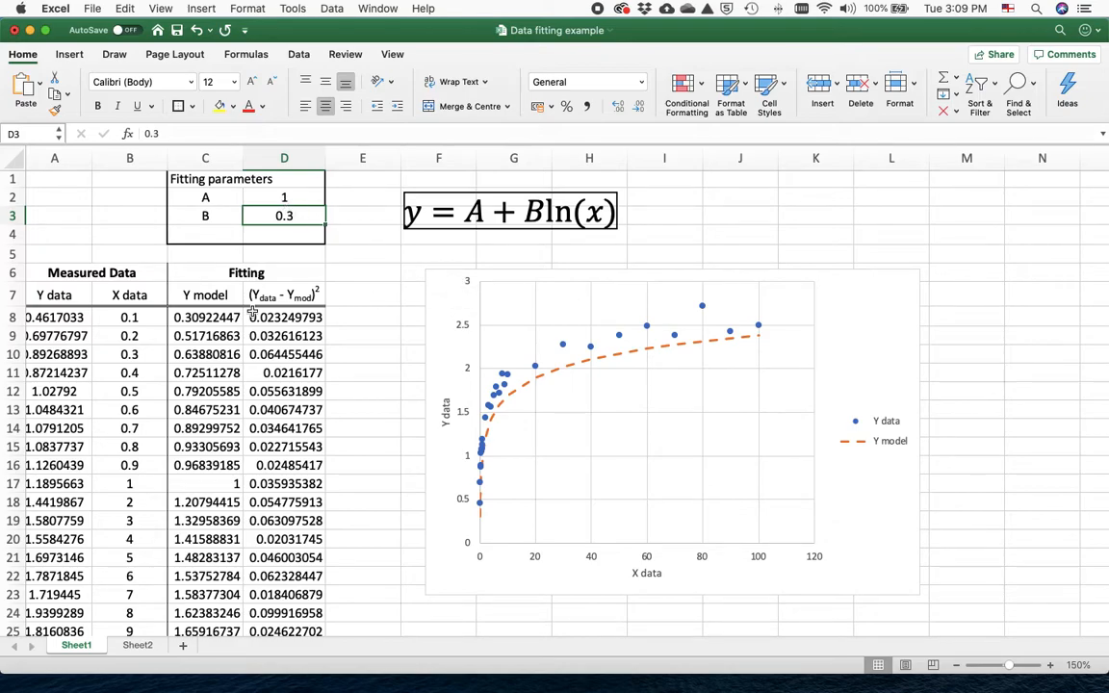
# Open Solver and delete the constraint $D$3 <= -1, keeping D37 as the objective to minimise.
pyautogui.click(289, 8)
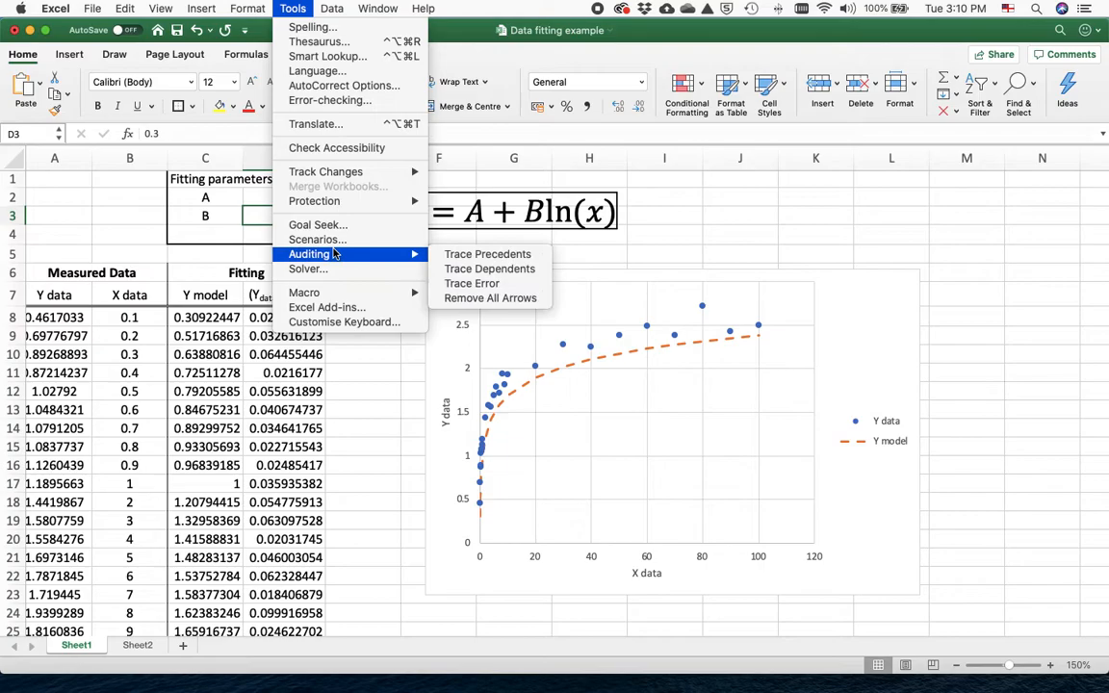
pyautogui.click(310, 269)
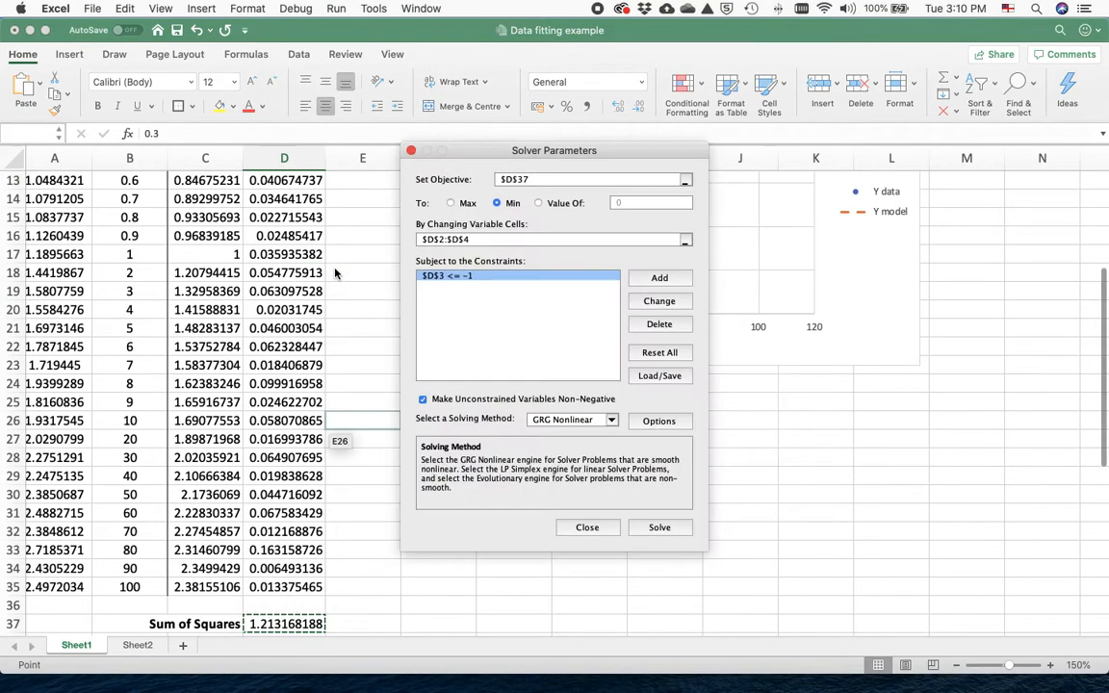
pyautogui.scroll(-5, 339, 399)
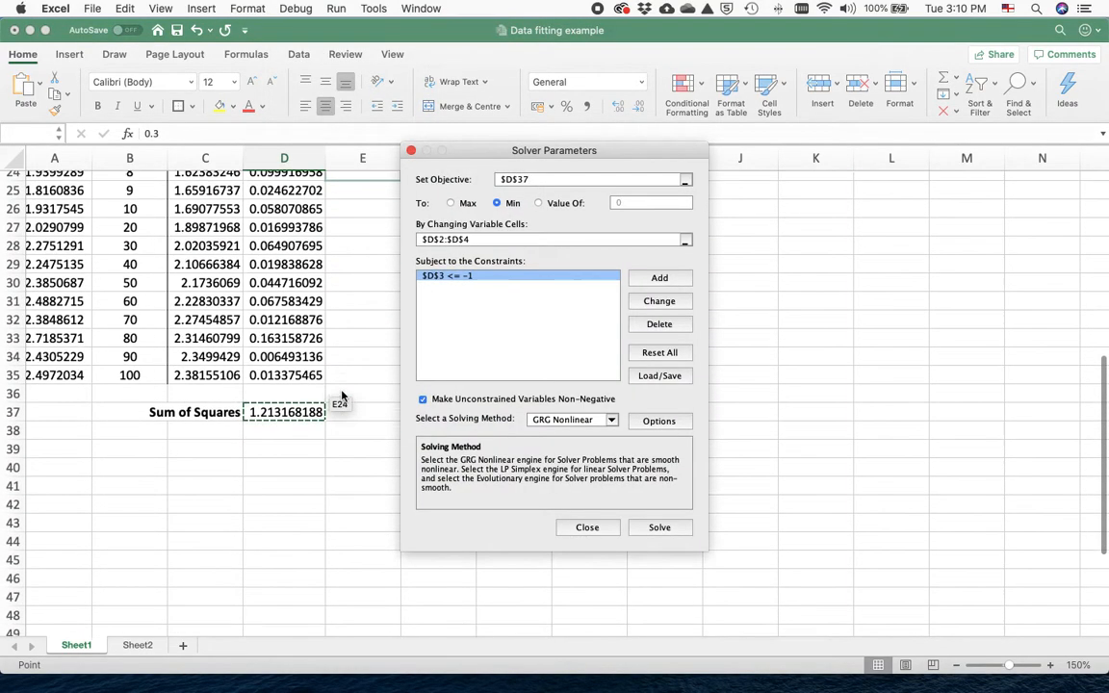
pyautogui.scroll(2, 344, 401)
pyautogui.scroll(7, 341, 395)
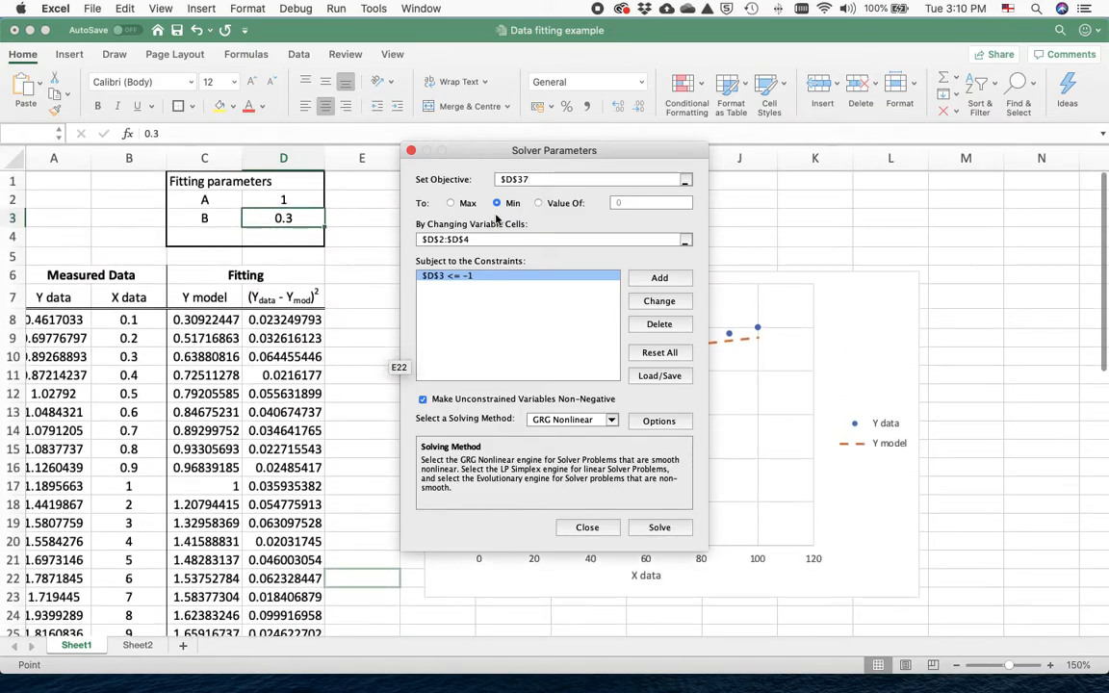
pyautogui.click(658, 324)
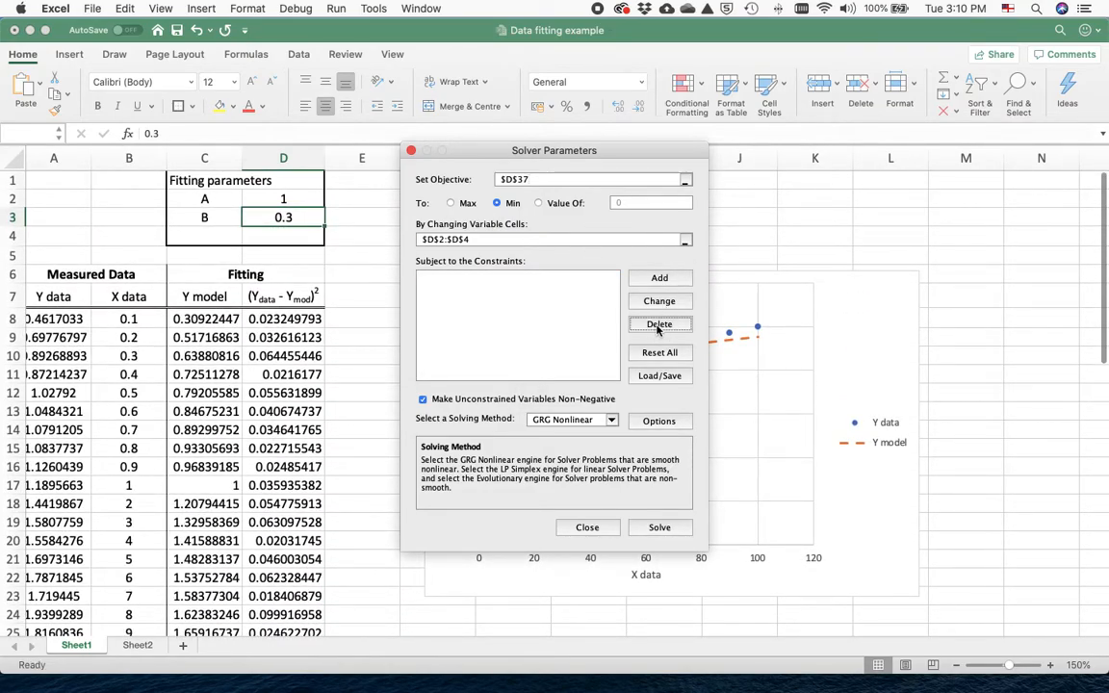
# Set Solver's variable cells to D2:D3, solve with GRG Nonlinear and accept the result with Keep Solver Solution.
pyautogui.click(563, 240)
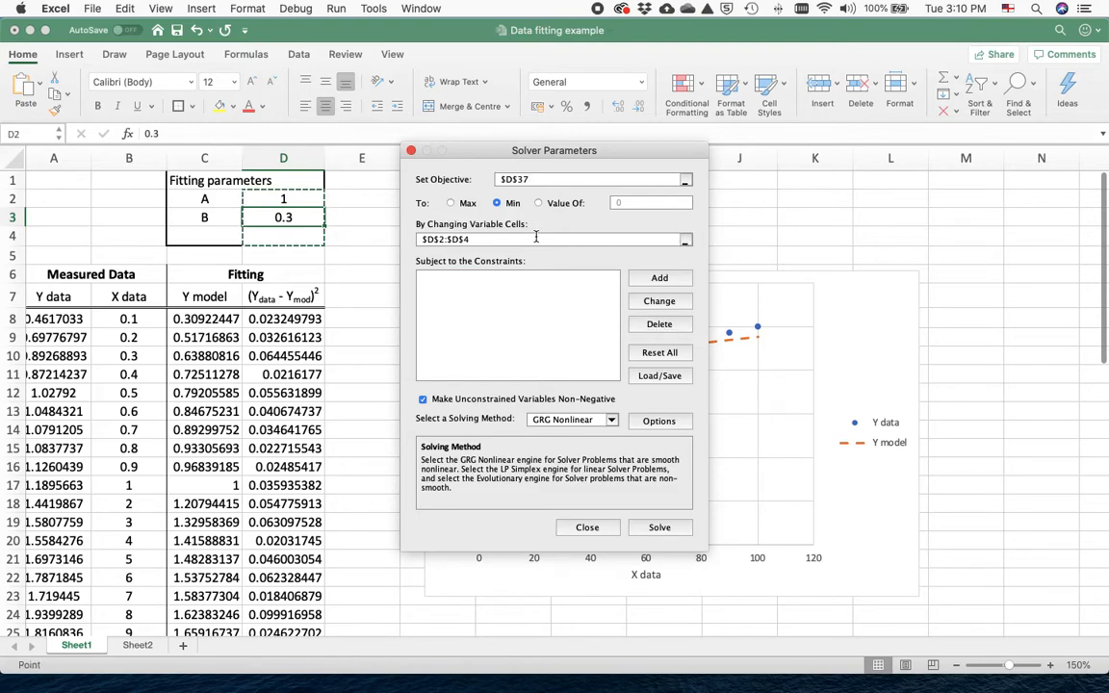
pyautogui.click(276, 203)
pyautogui.moveTo(276, 204); pyautogui.dragTo(281, 217)
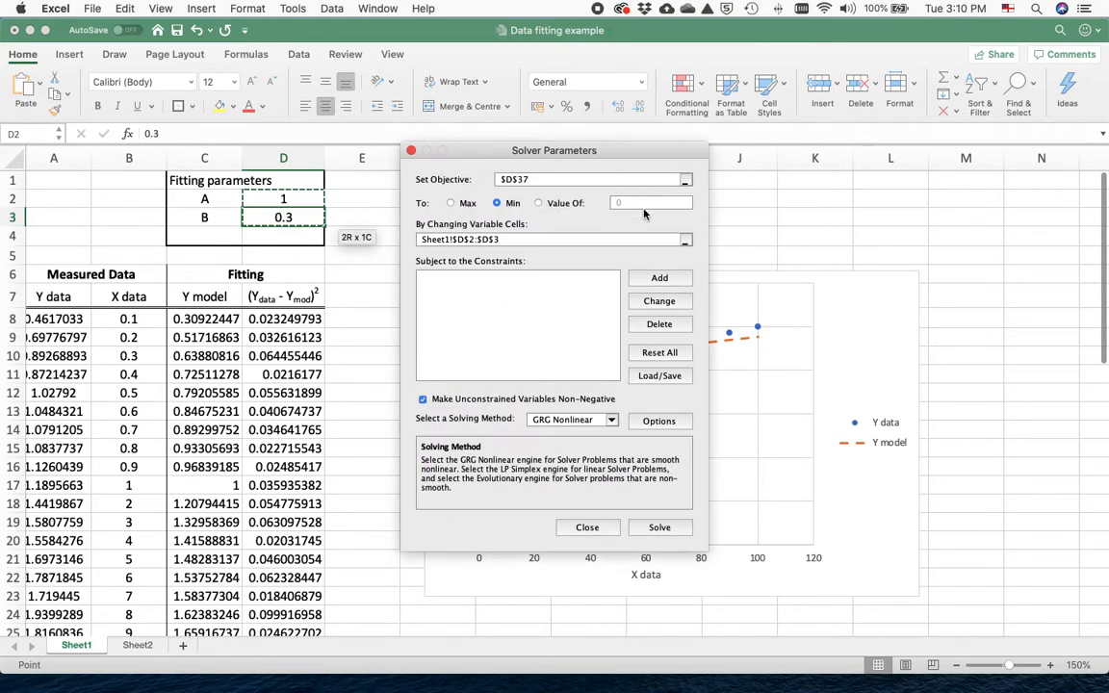
pyautogui.click(660, 528)
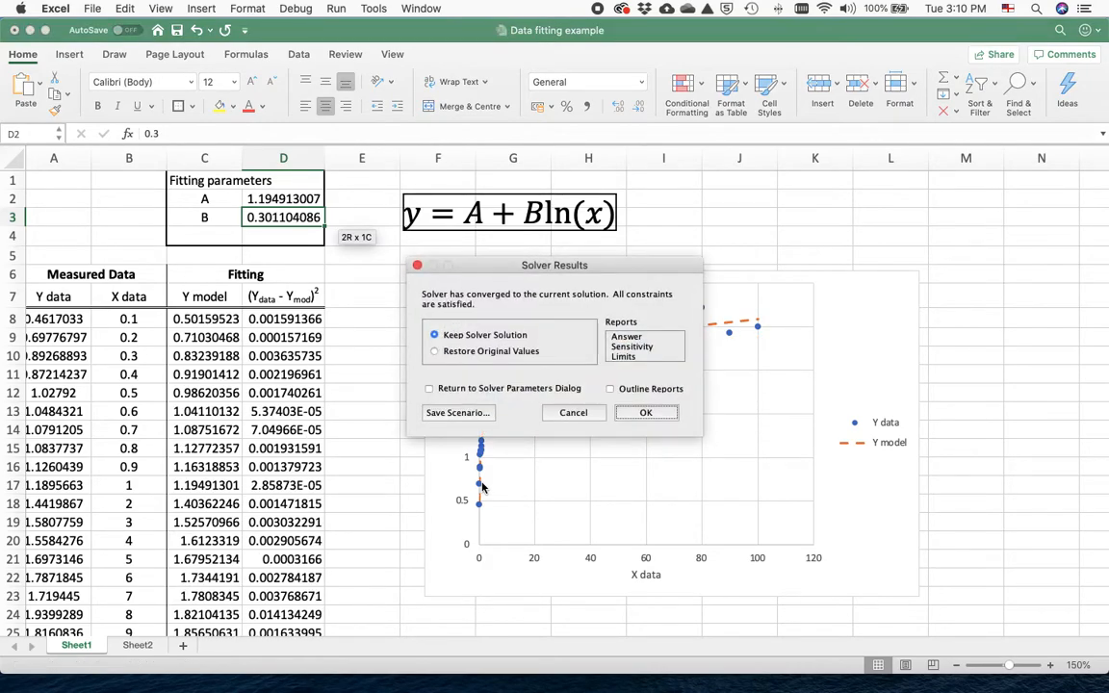
pyautogui.click(644, 414)
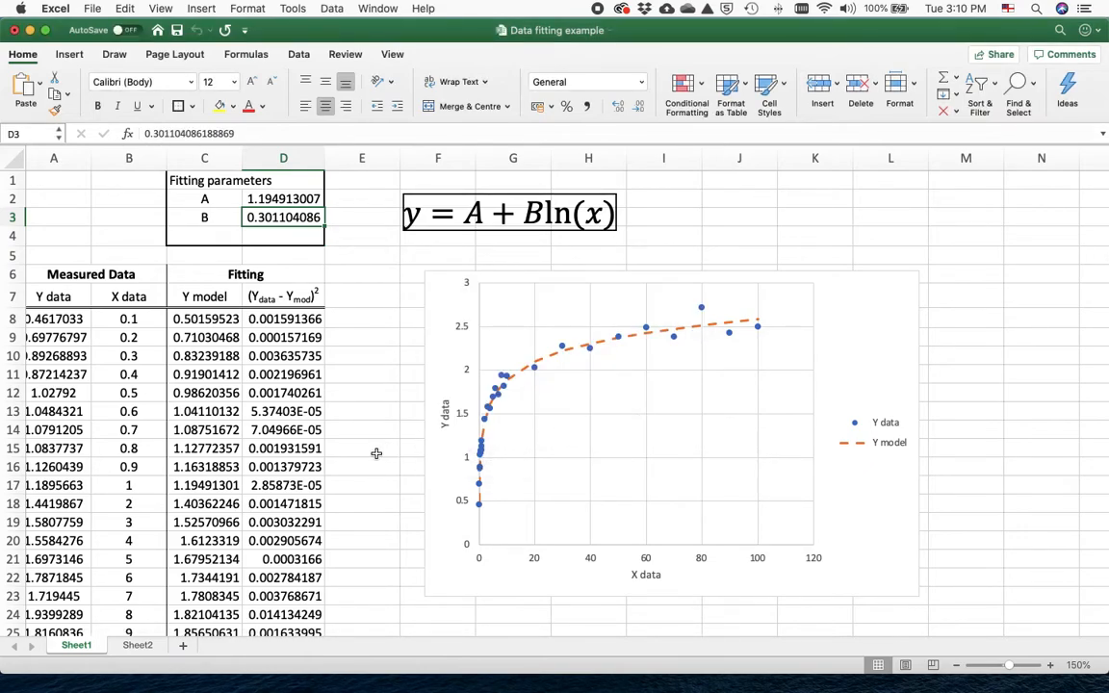